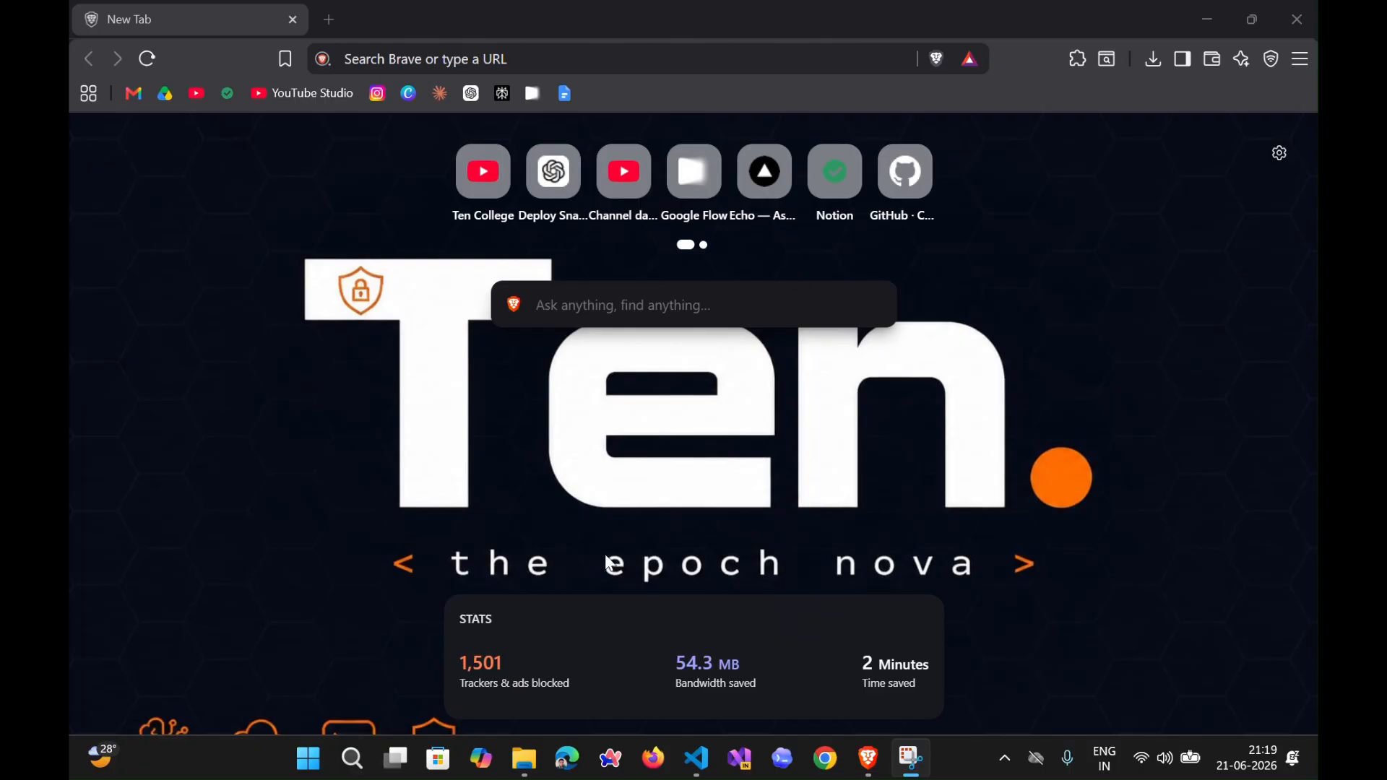
- Find the snake-game folder inside Documents\Ten in File Explorer and open it in Visual Studio Code
click(526, 759)
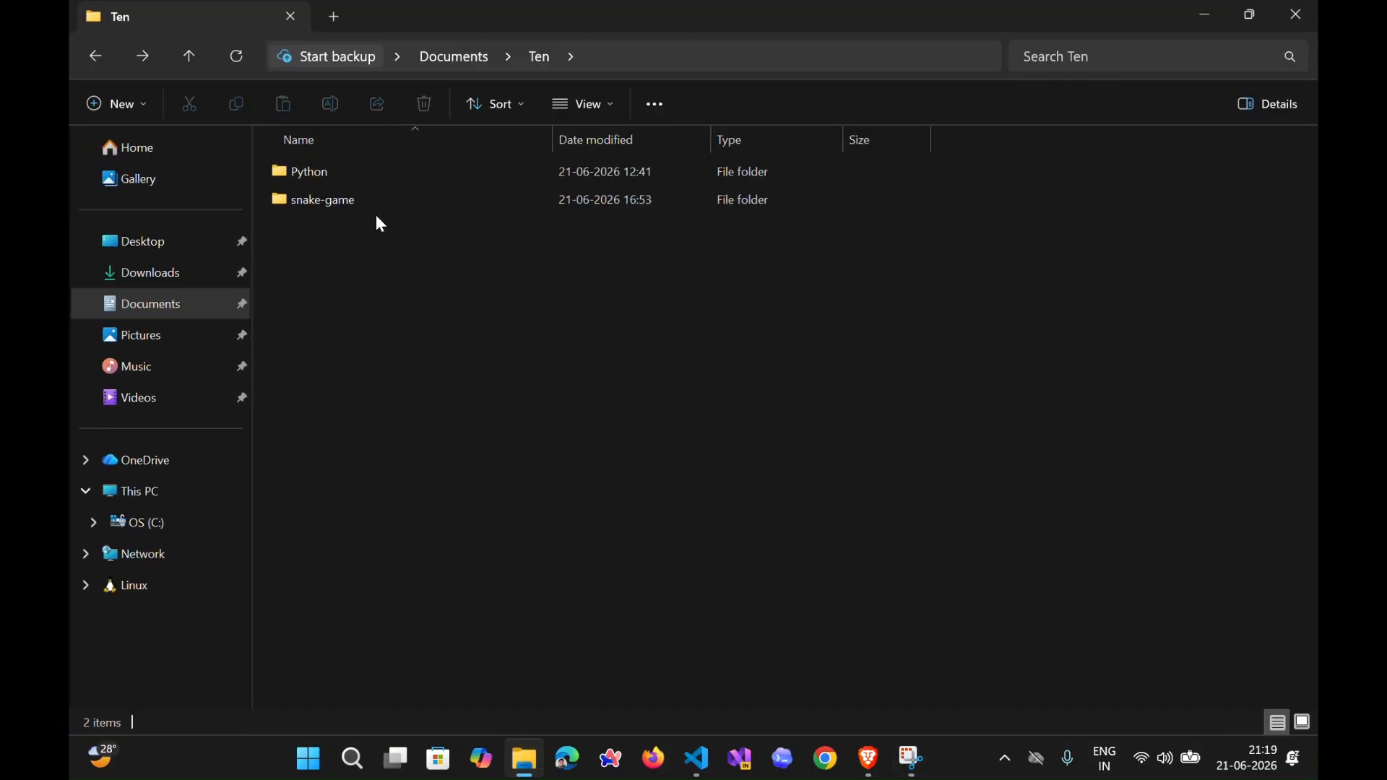
double_click(391, 204)
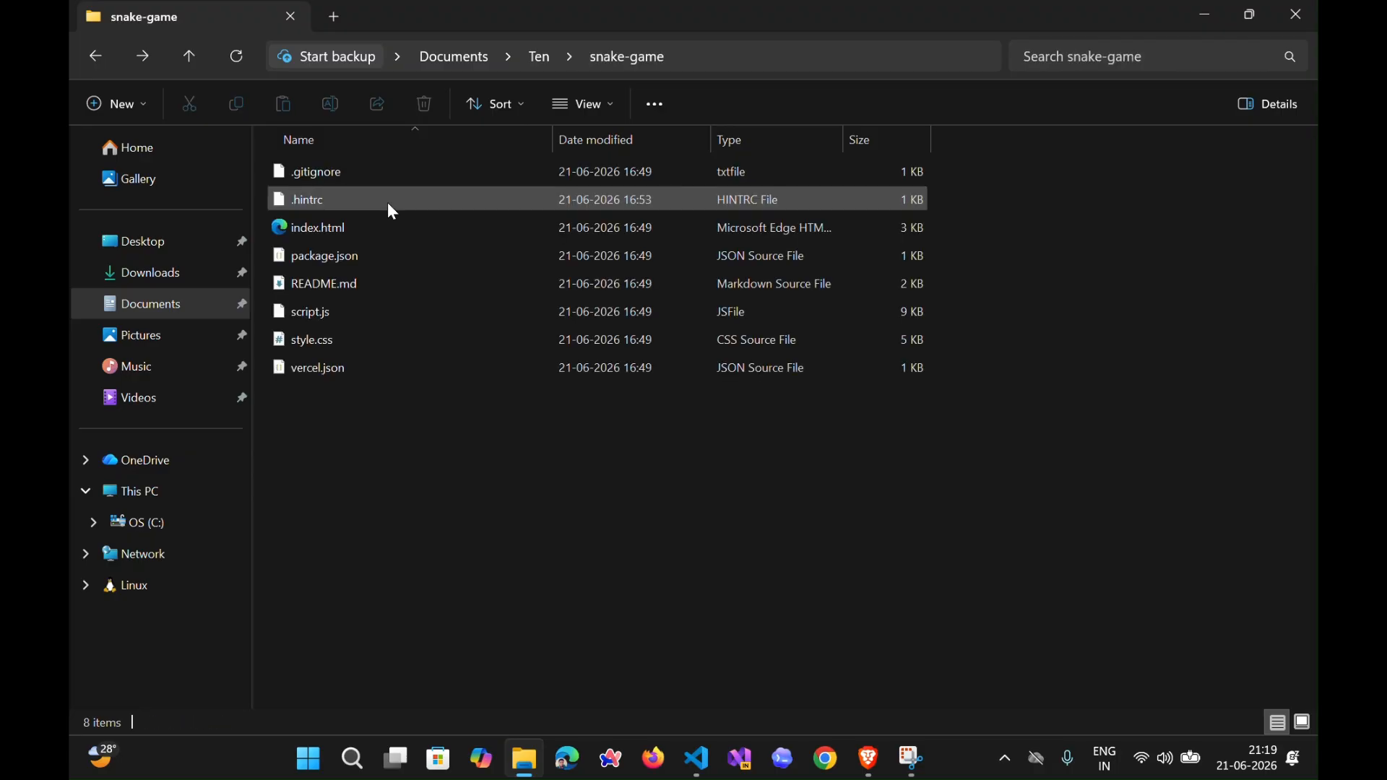
click(920, 56)
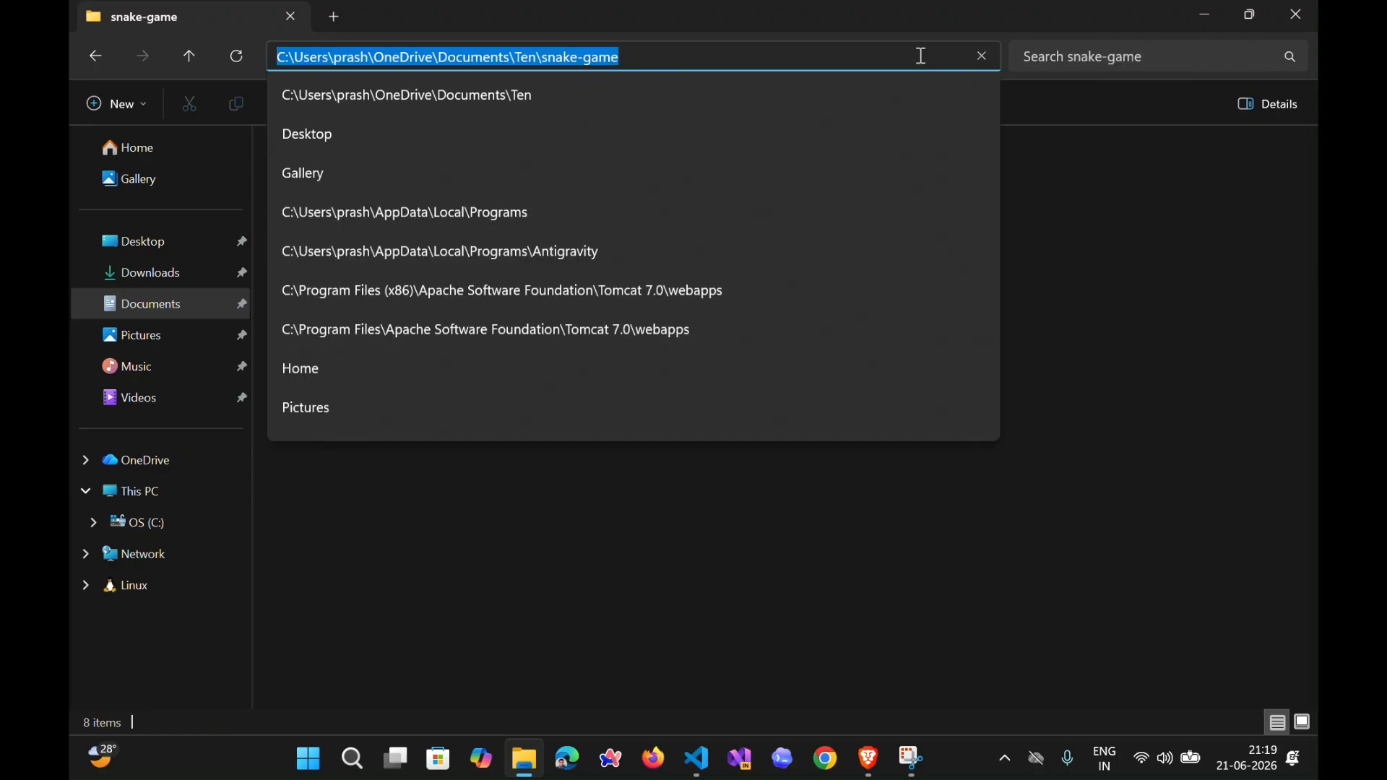
text(code .)
key(Return)
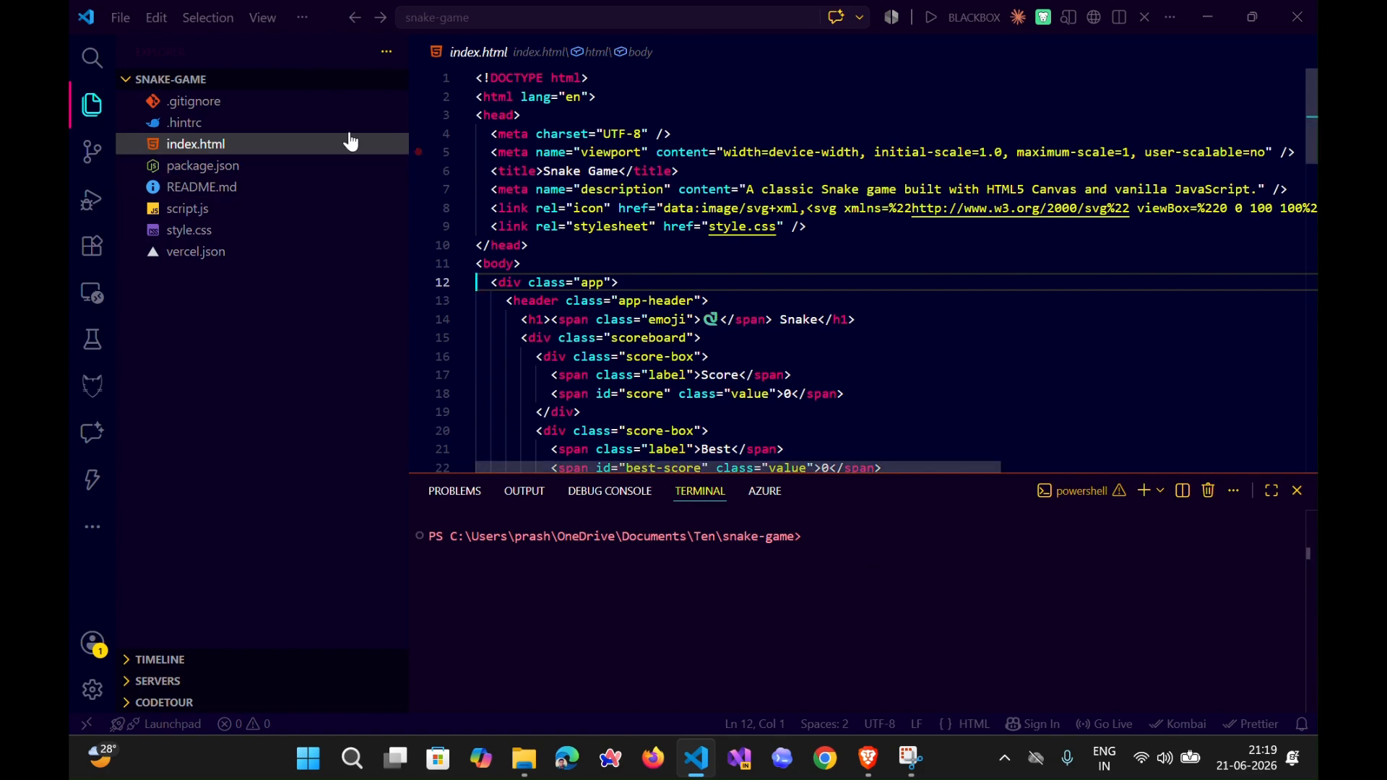
- Serve index.html with Live Server, start a round of the Snake game, and minimize its browser window
click(1110, 726)
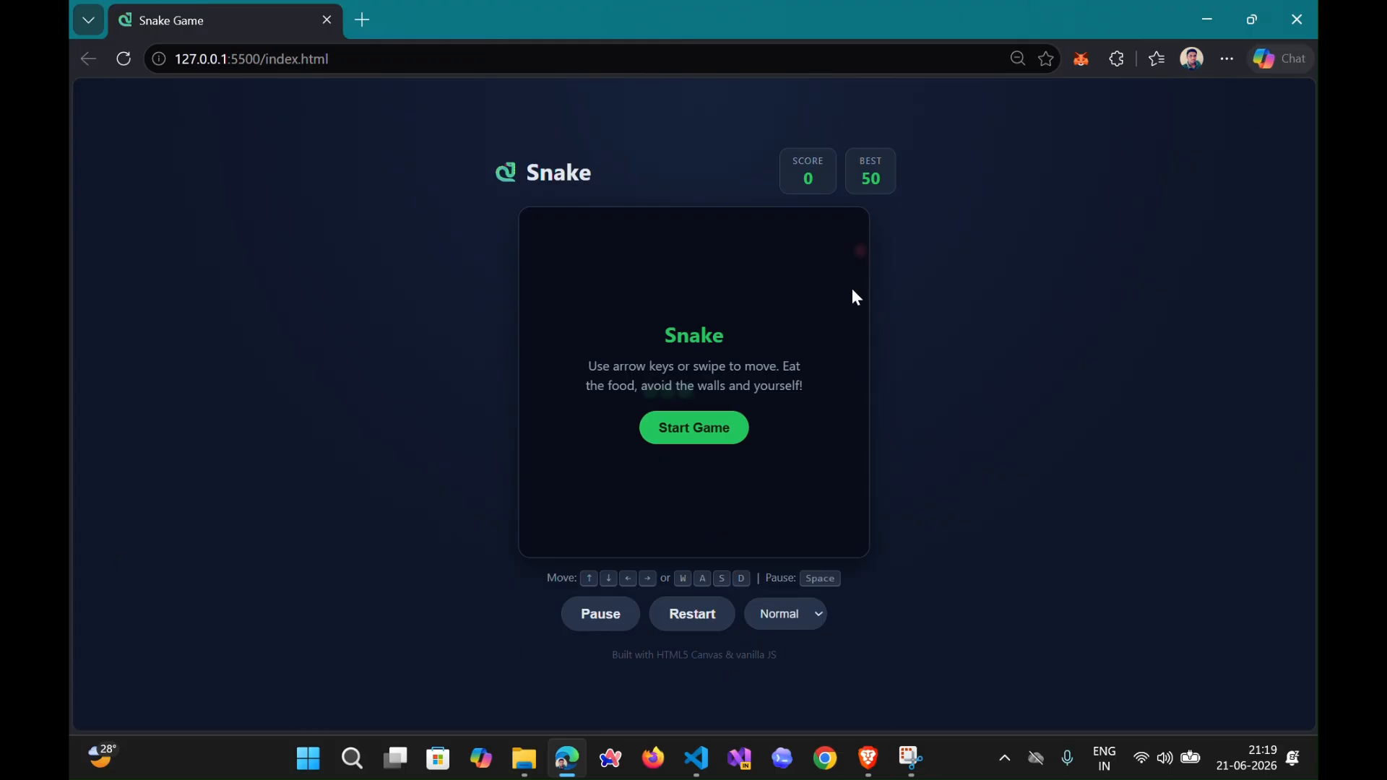
click(690, 429)
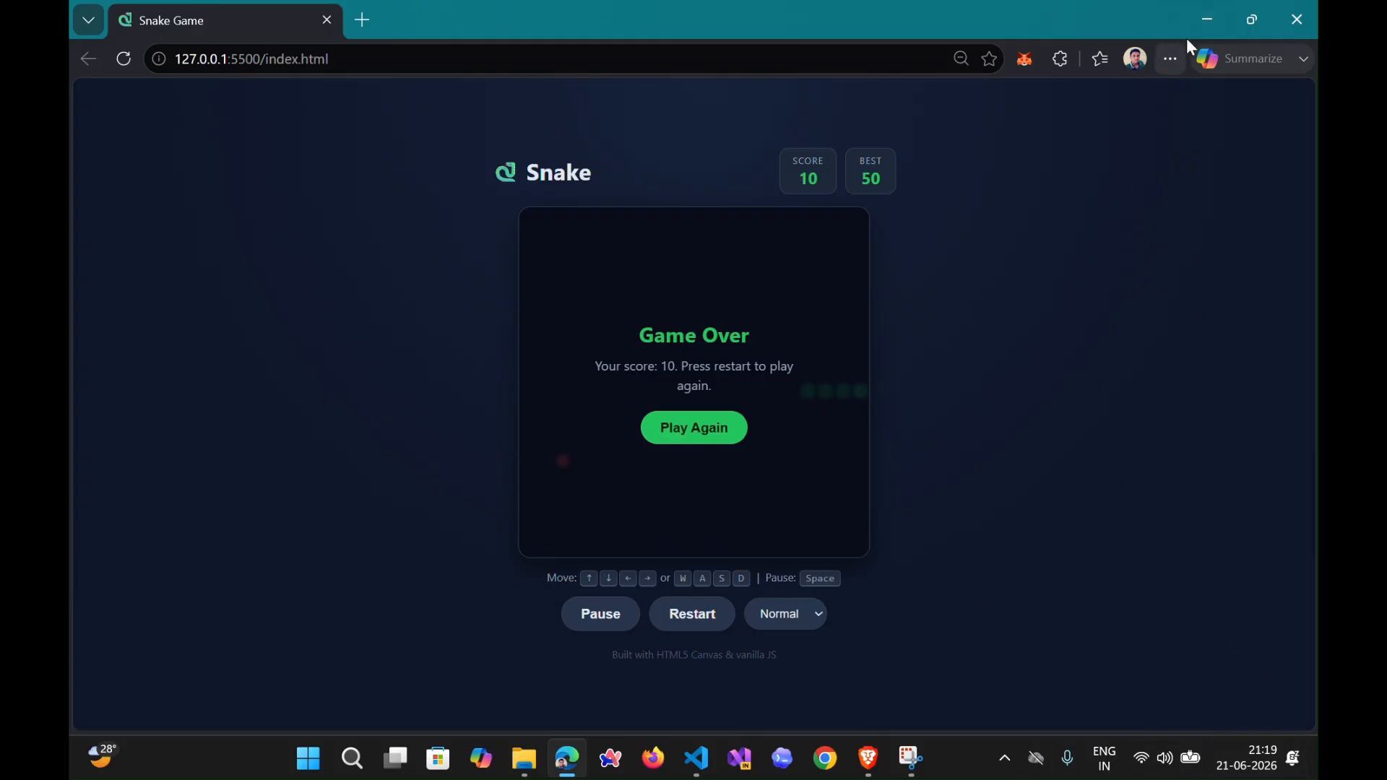
click(1205, 20)
- Switch to the Brave window with the empty tab, search the web for vercel, and open vercel.com
mouse_move(867, 758)
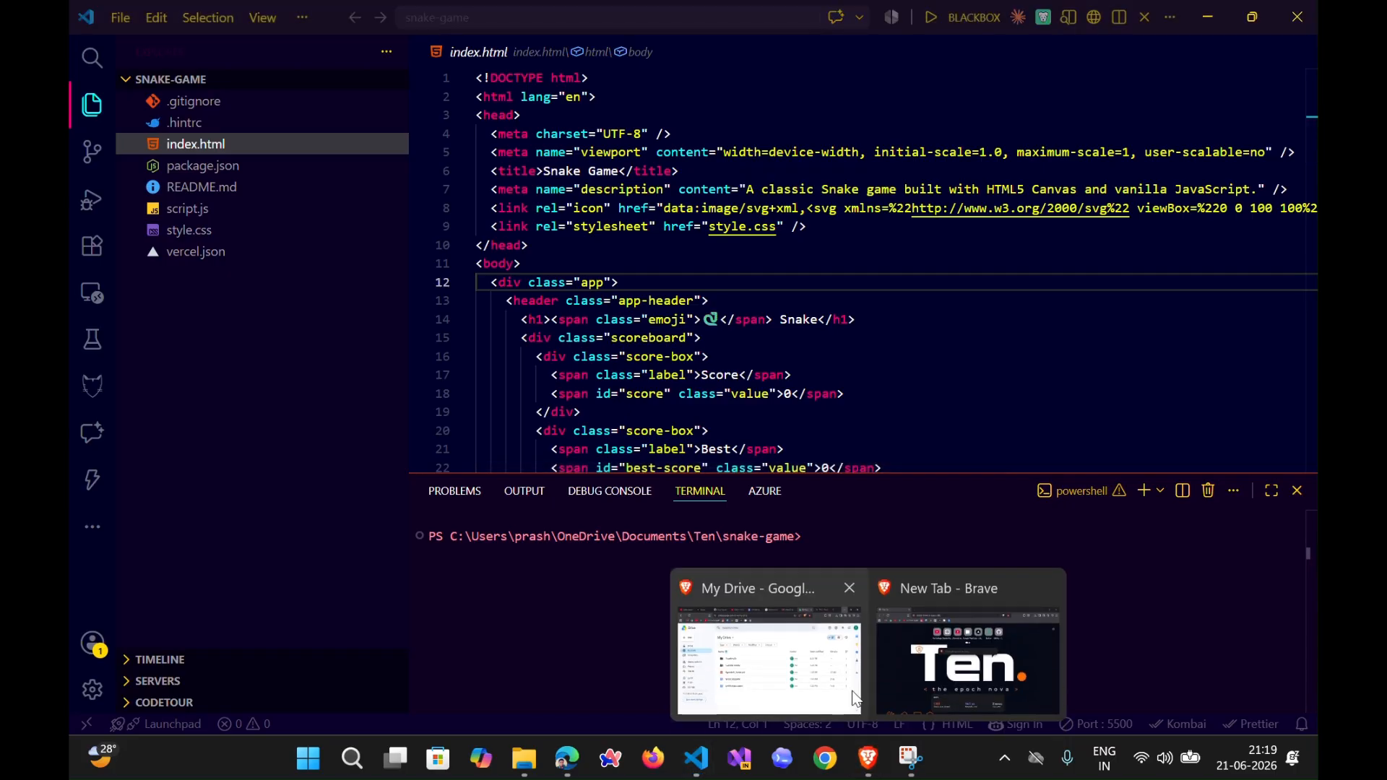
click(920, 678)
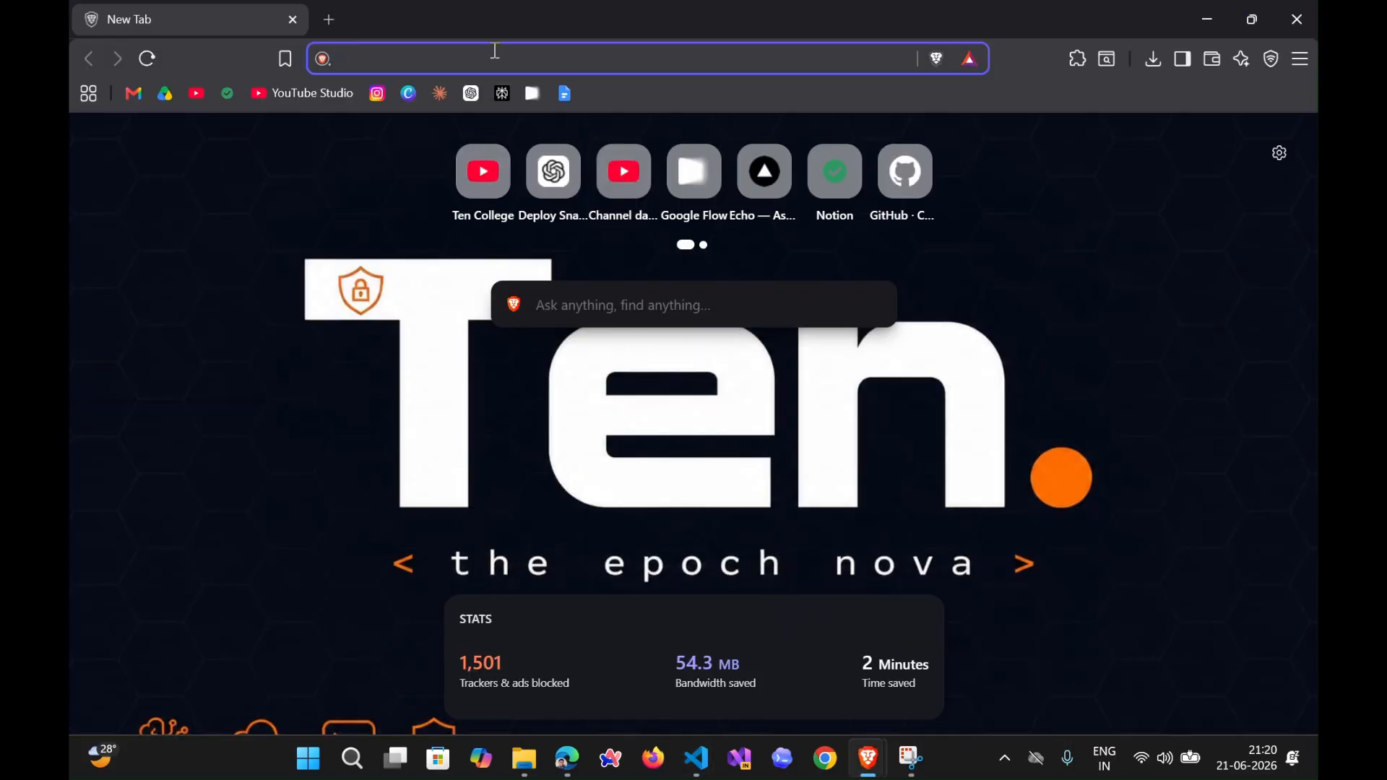
text(vercel)
key(Return)
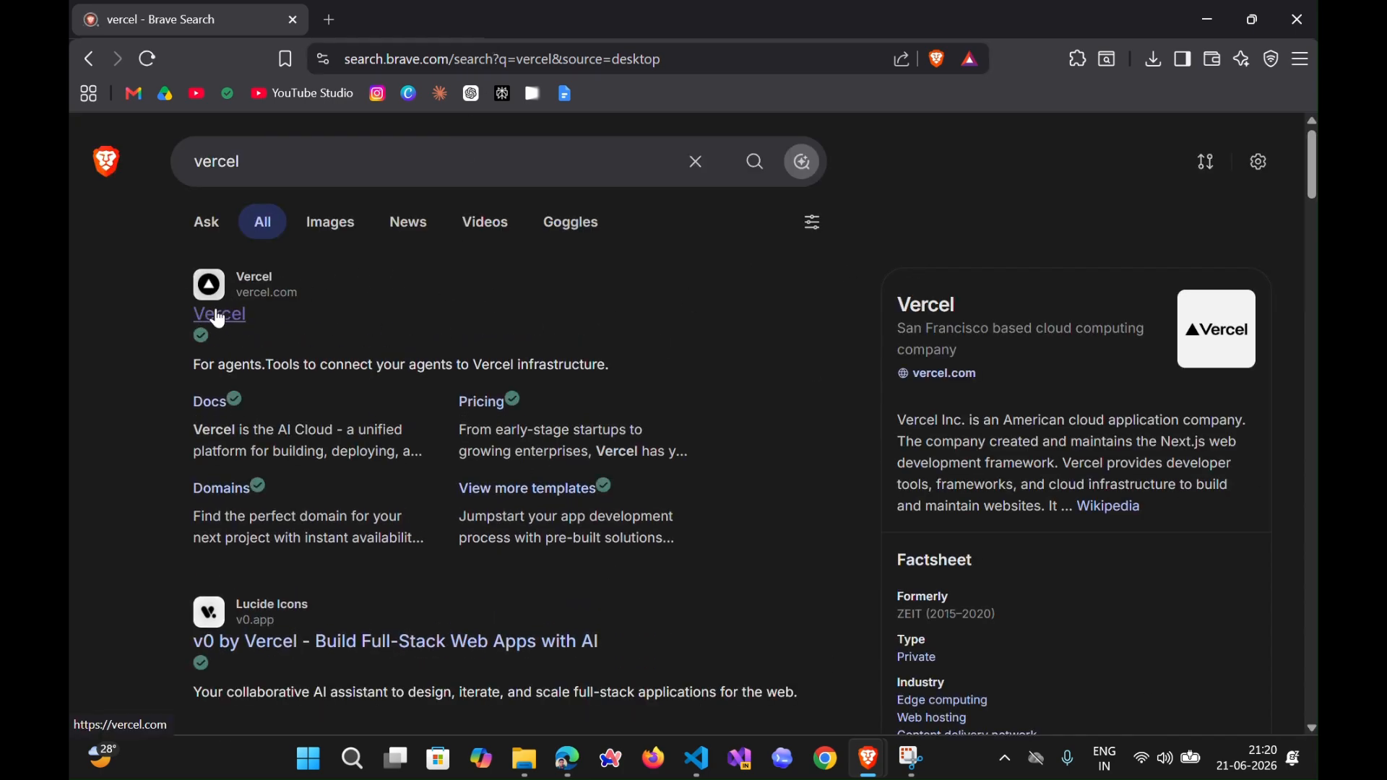
click(220, 318)
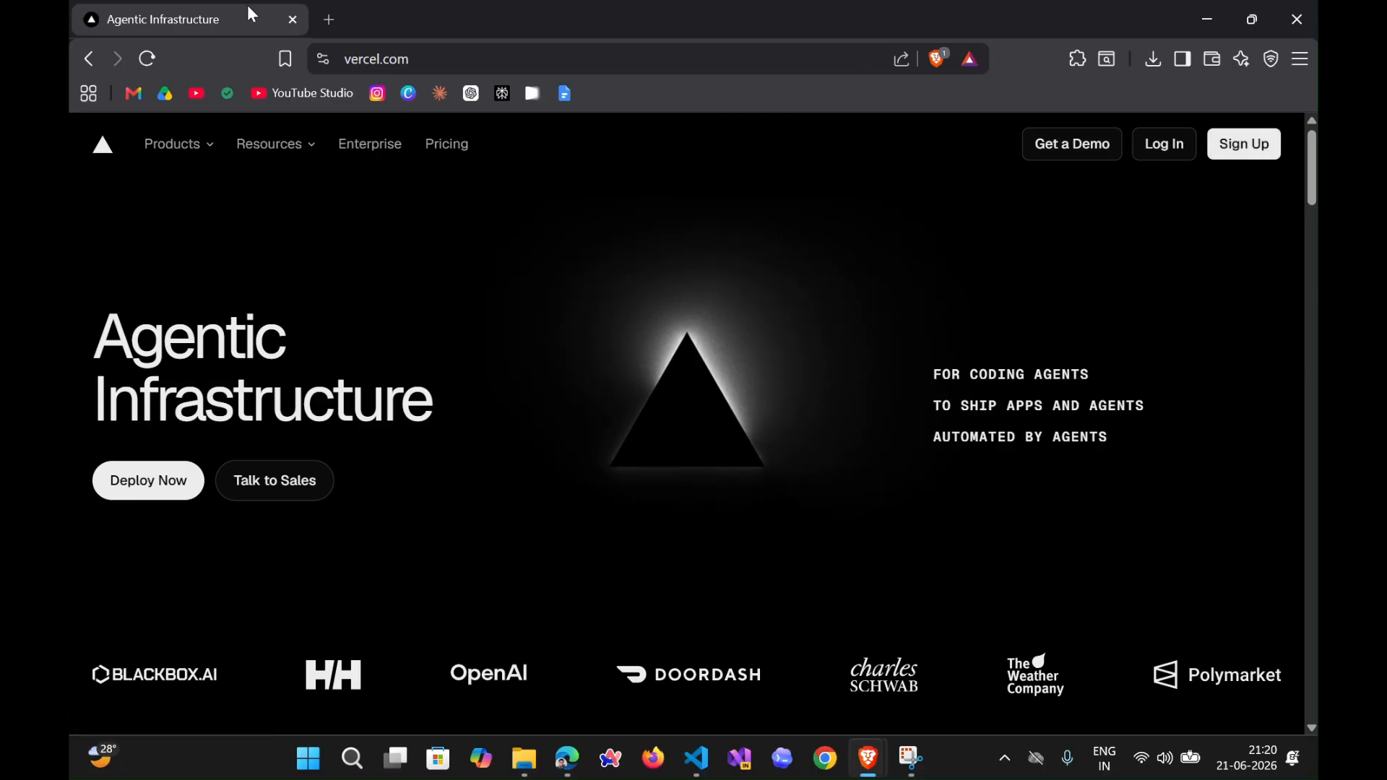
- Open github.com in a new browser tab
click(320, 26)
text(github.com)
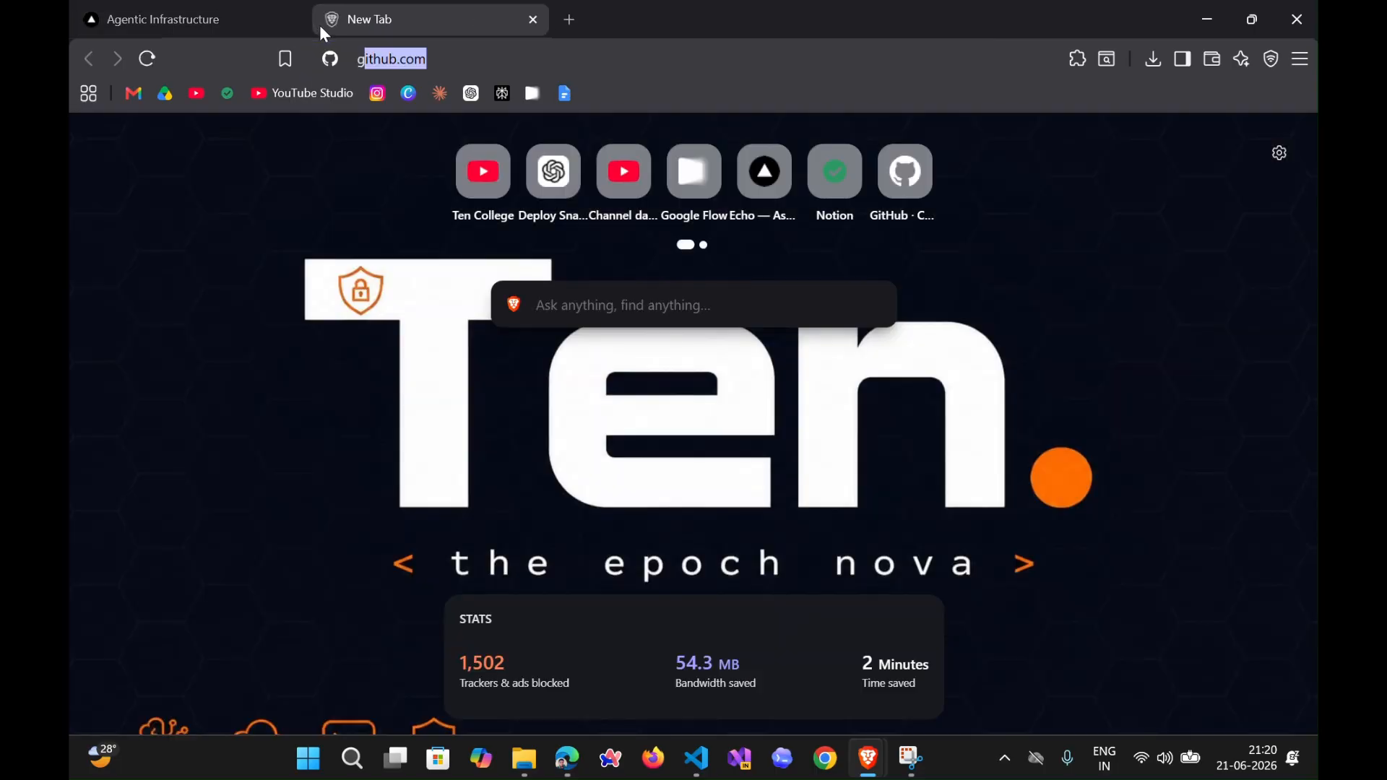
key(Return)
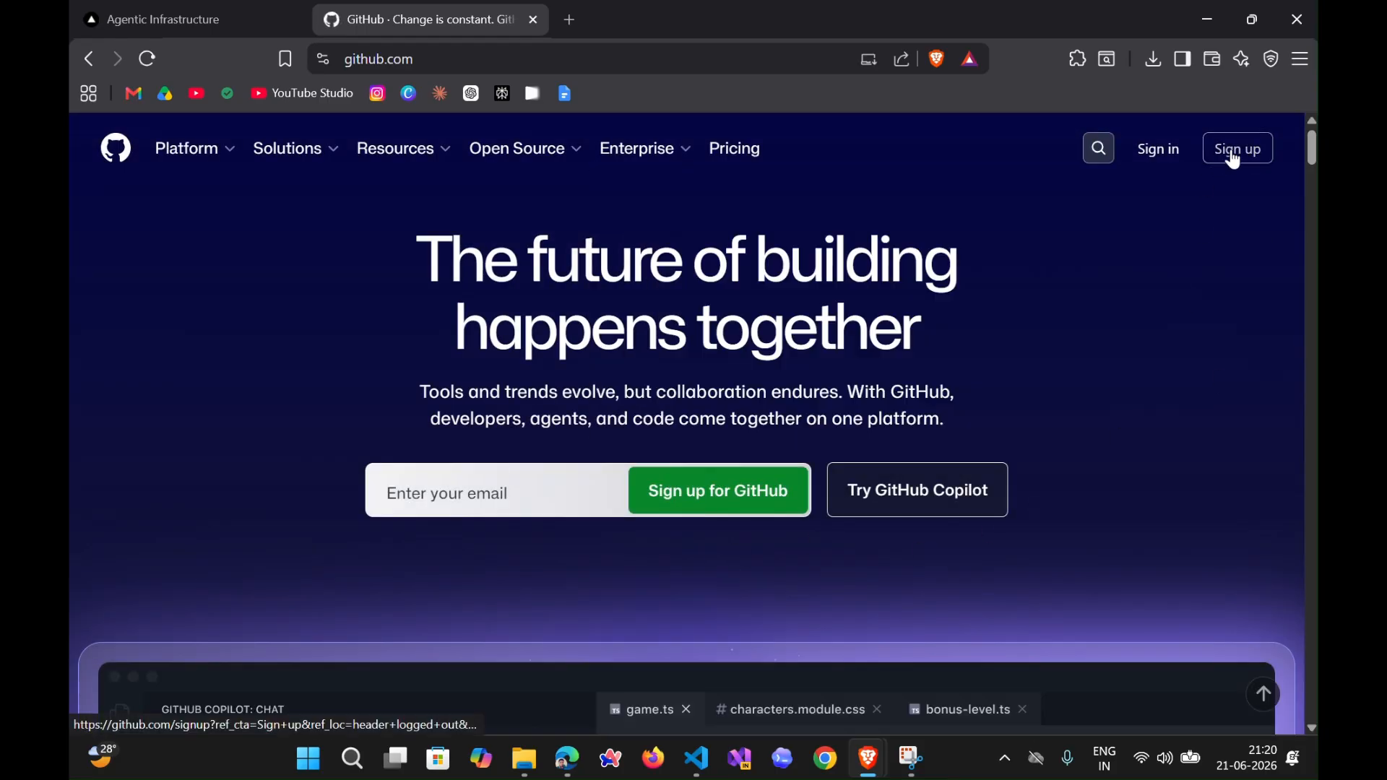
- Sign in to GitHub with the Google account
click(1163, 153)
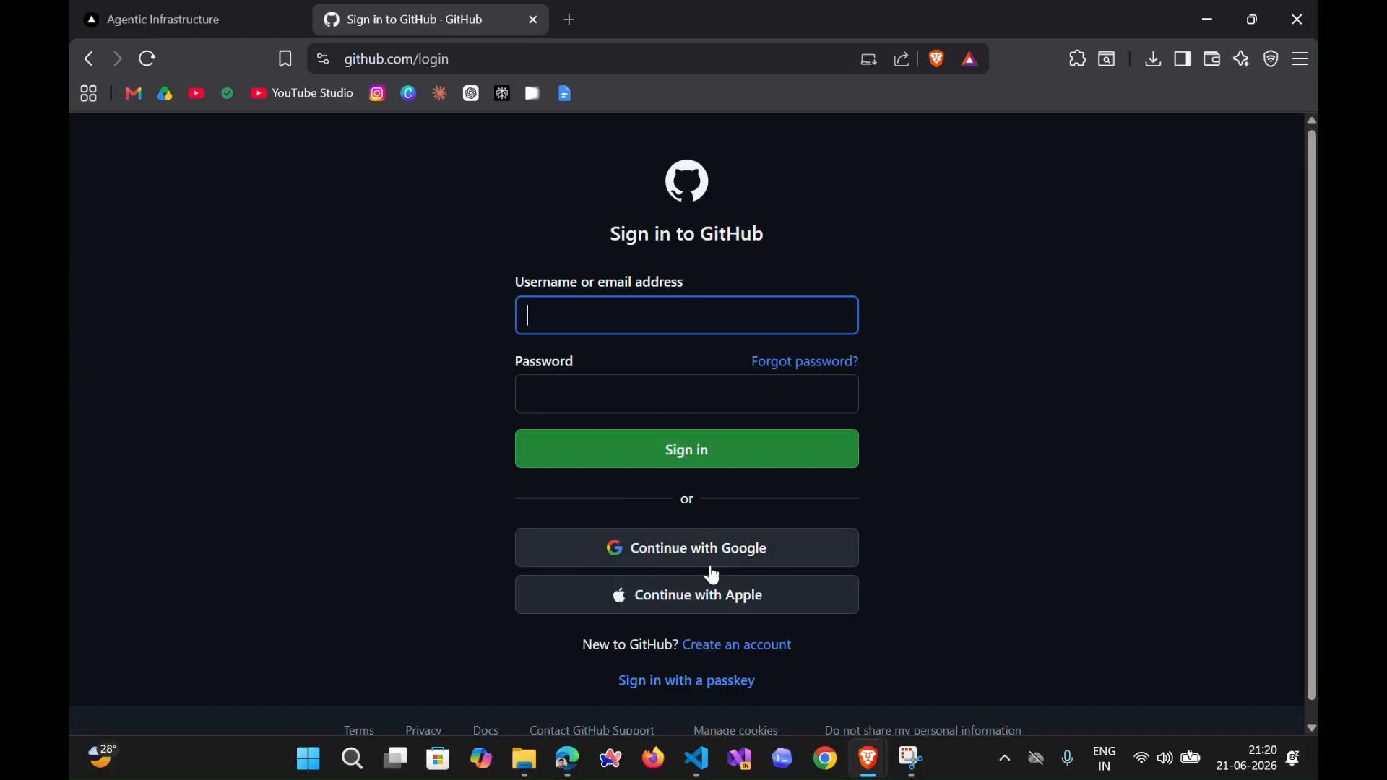
click(682, 539)
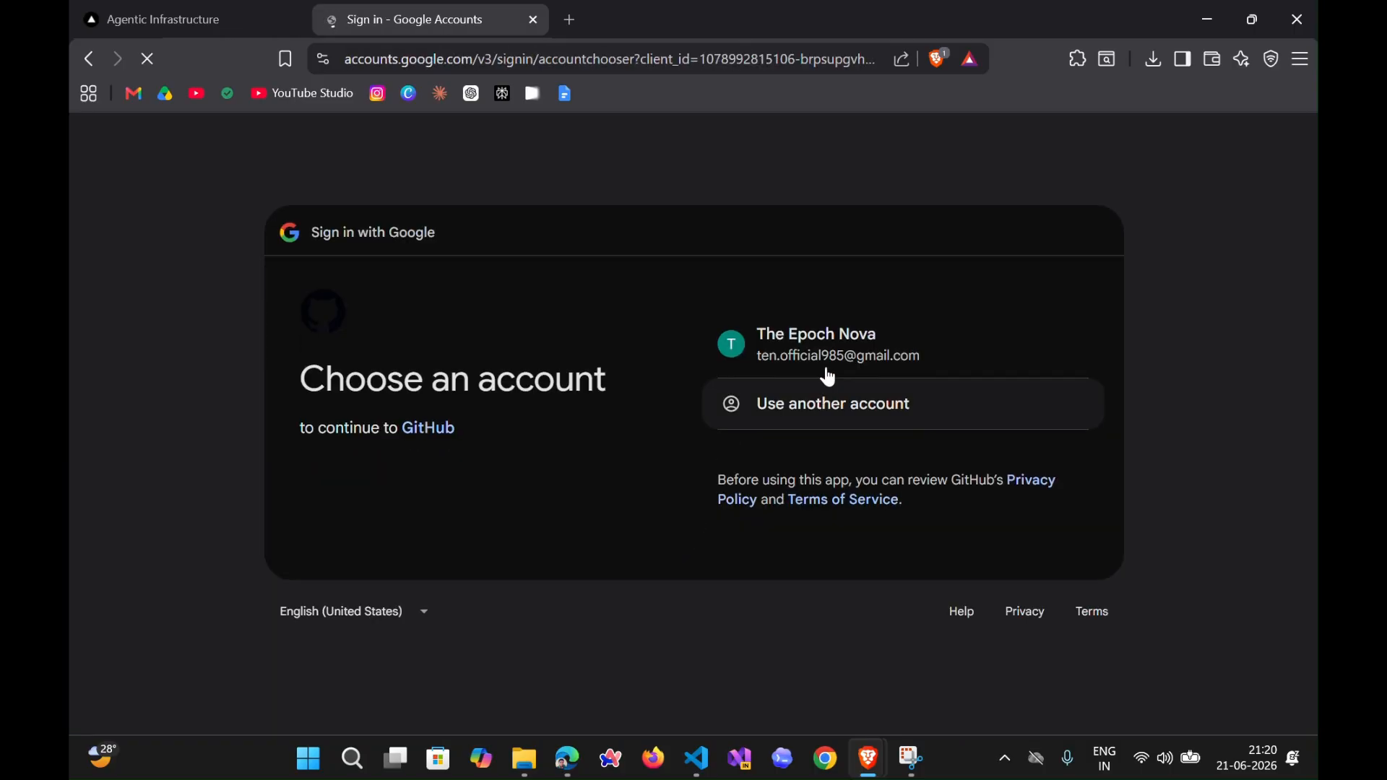
click(831, 341)
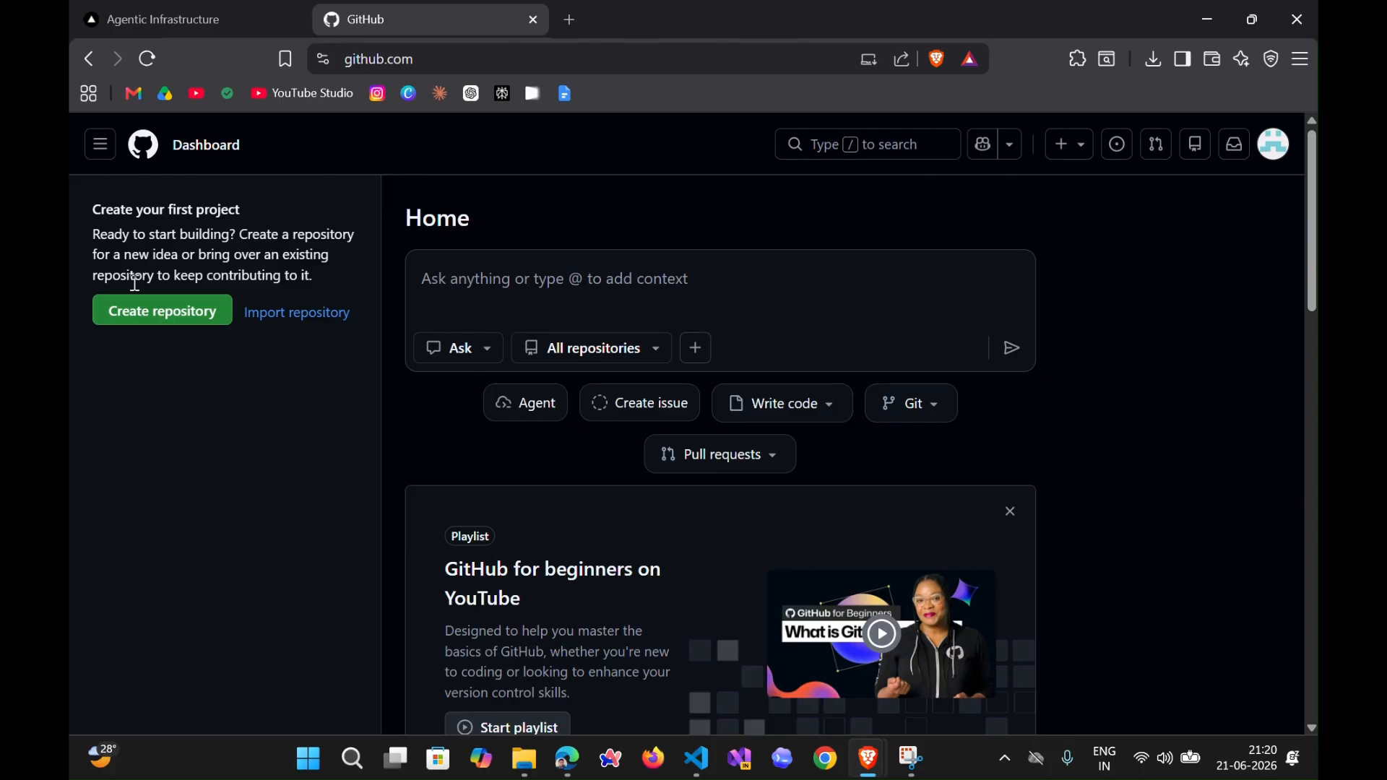
- Create a new public repository named snake-game, keeping the default options without a README, .gitignore or license
click(143, 320)
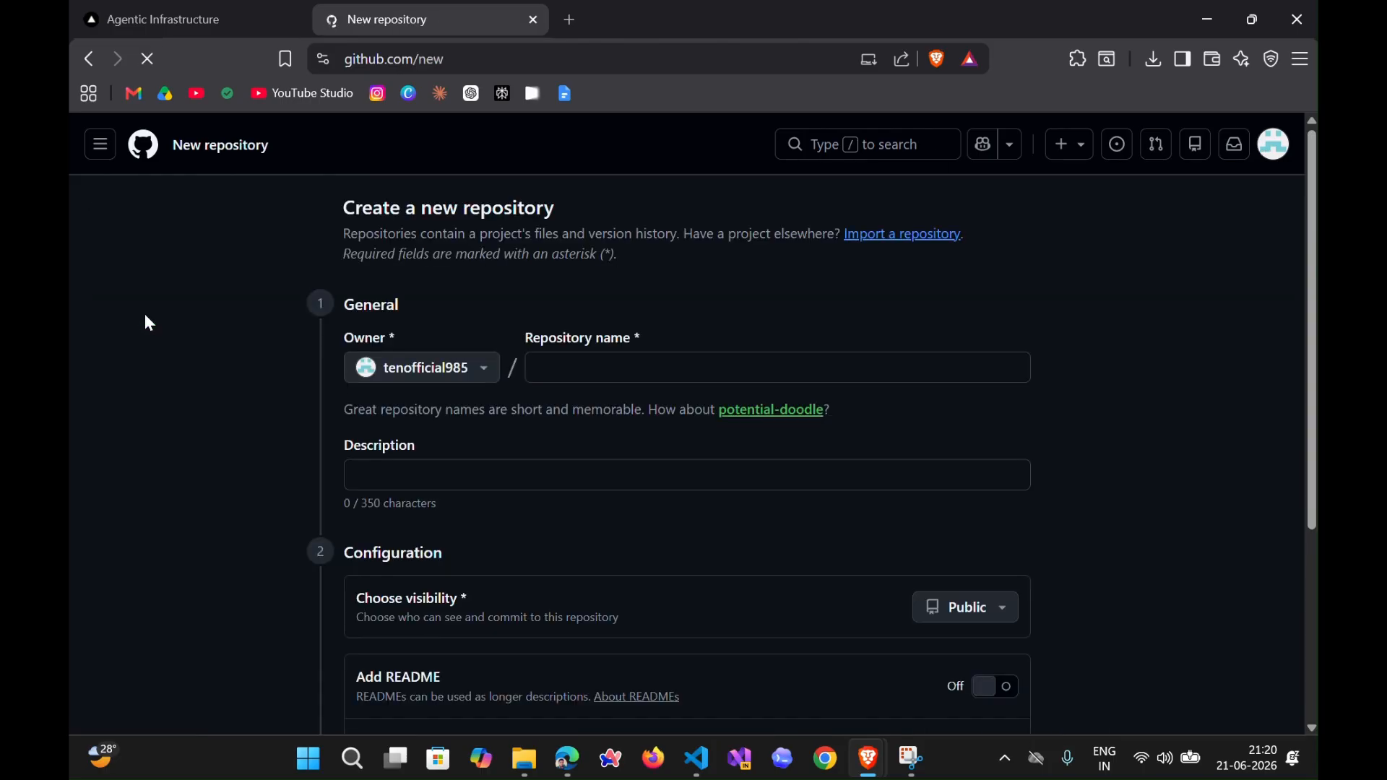
click(613, 372)
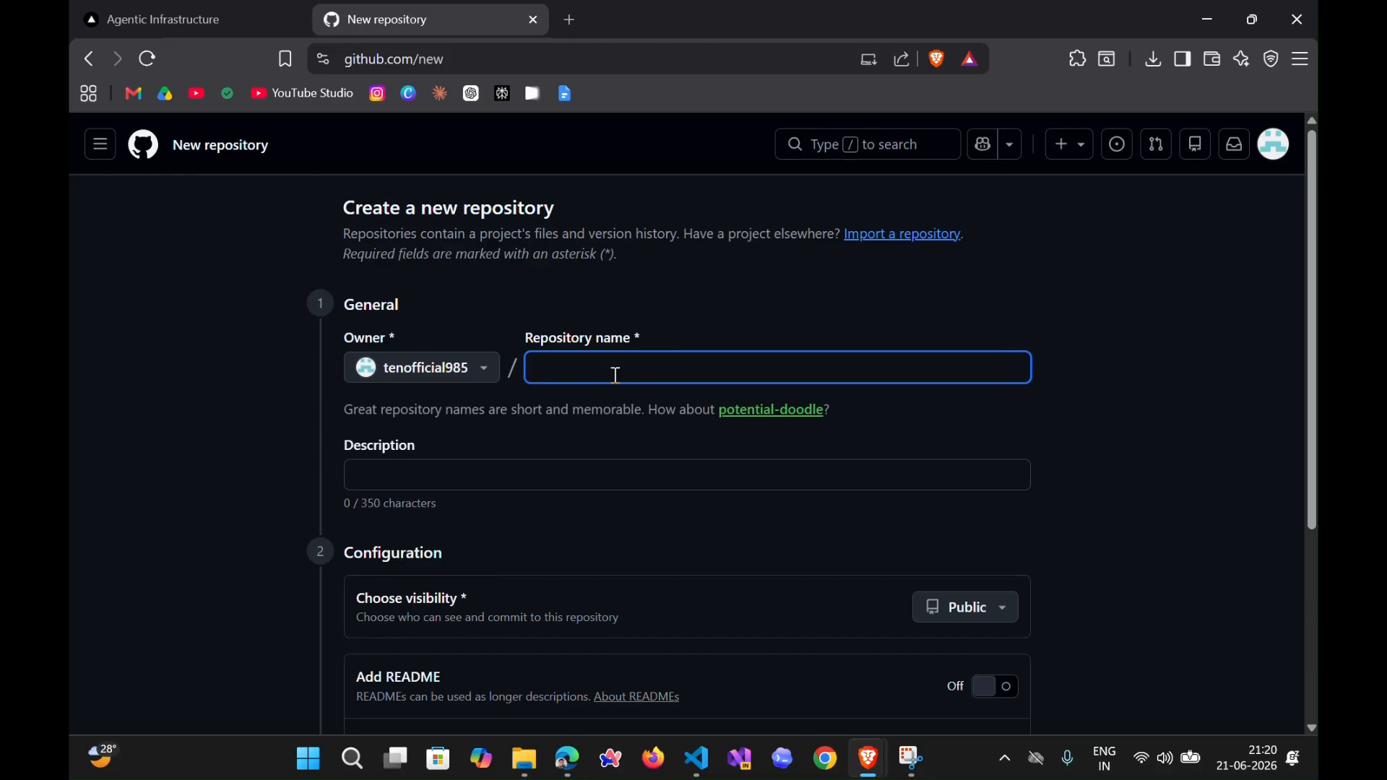
text(snake-game)
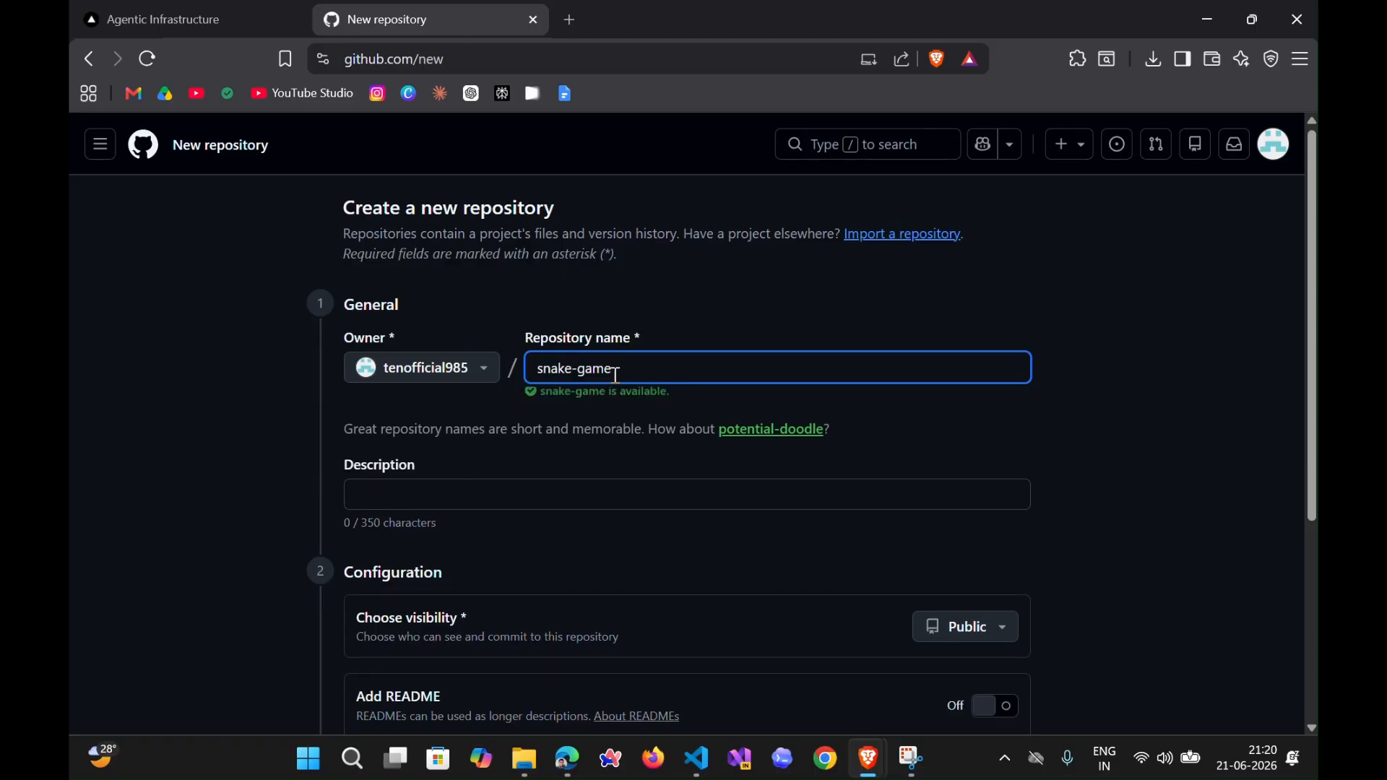
scroll(609, 393, down, 1)
scroll(610, 393, down, 2)
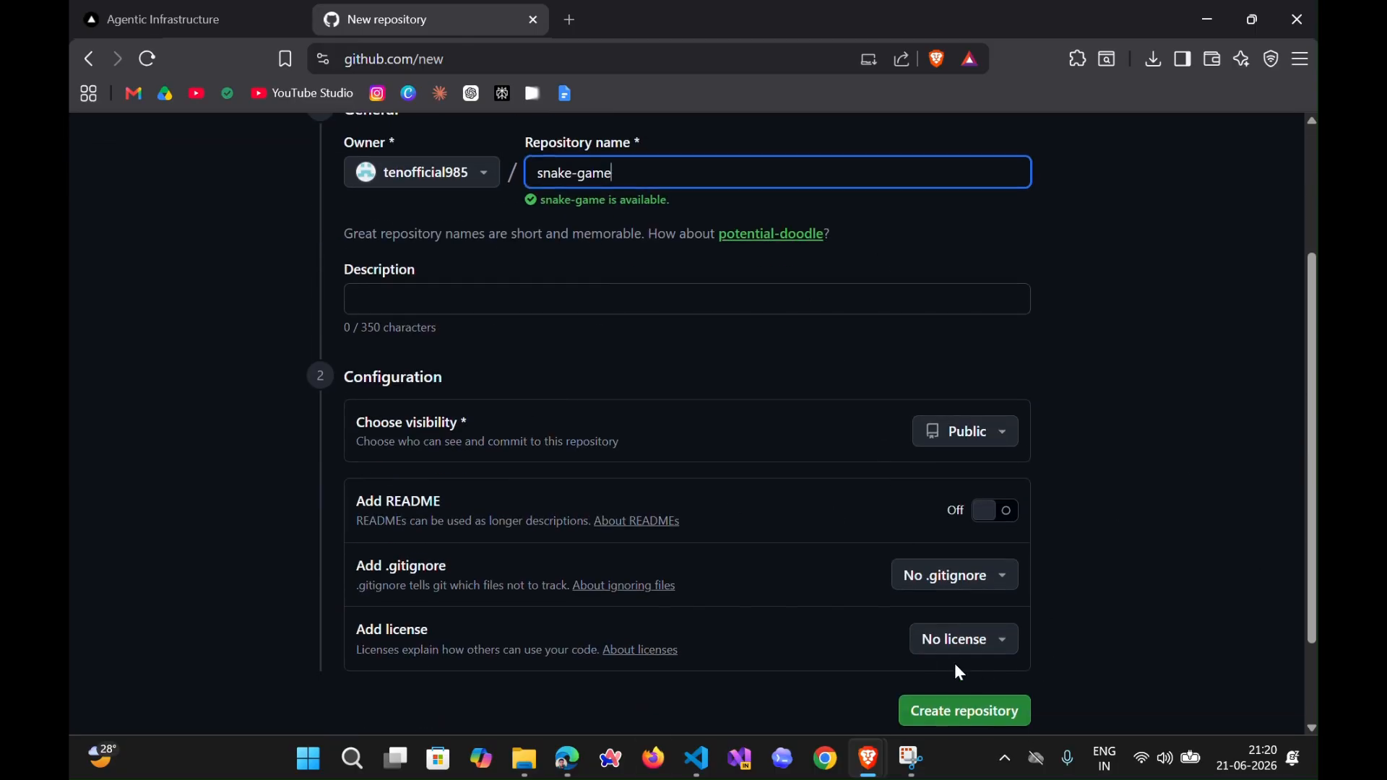
scroll(963, 675, down, 2)
click(925, 616)
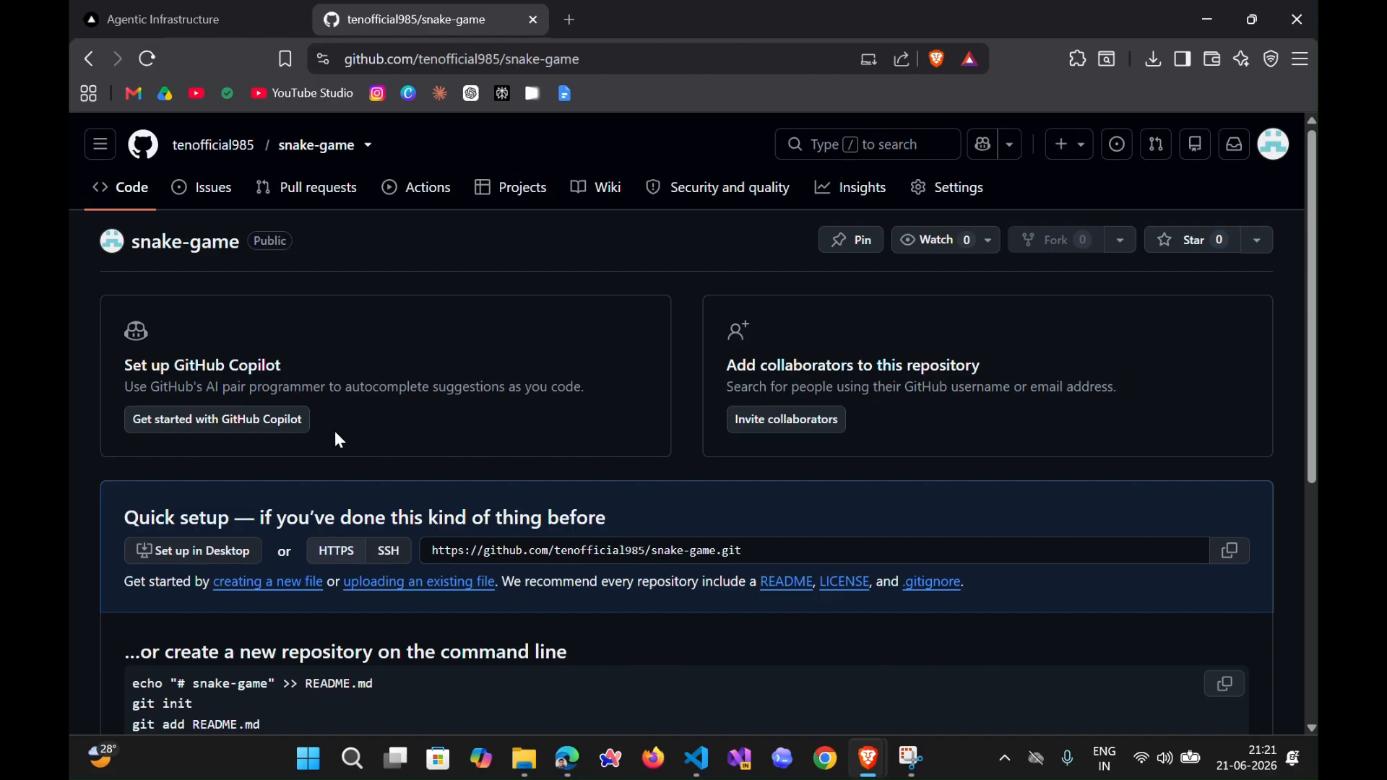
- Check where the snake-game folder is stored in File Explorer and return to the repository page in Brave
click(533, 774)
click(98, 58)
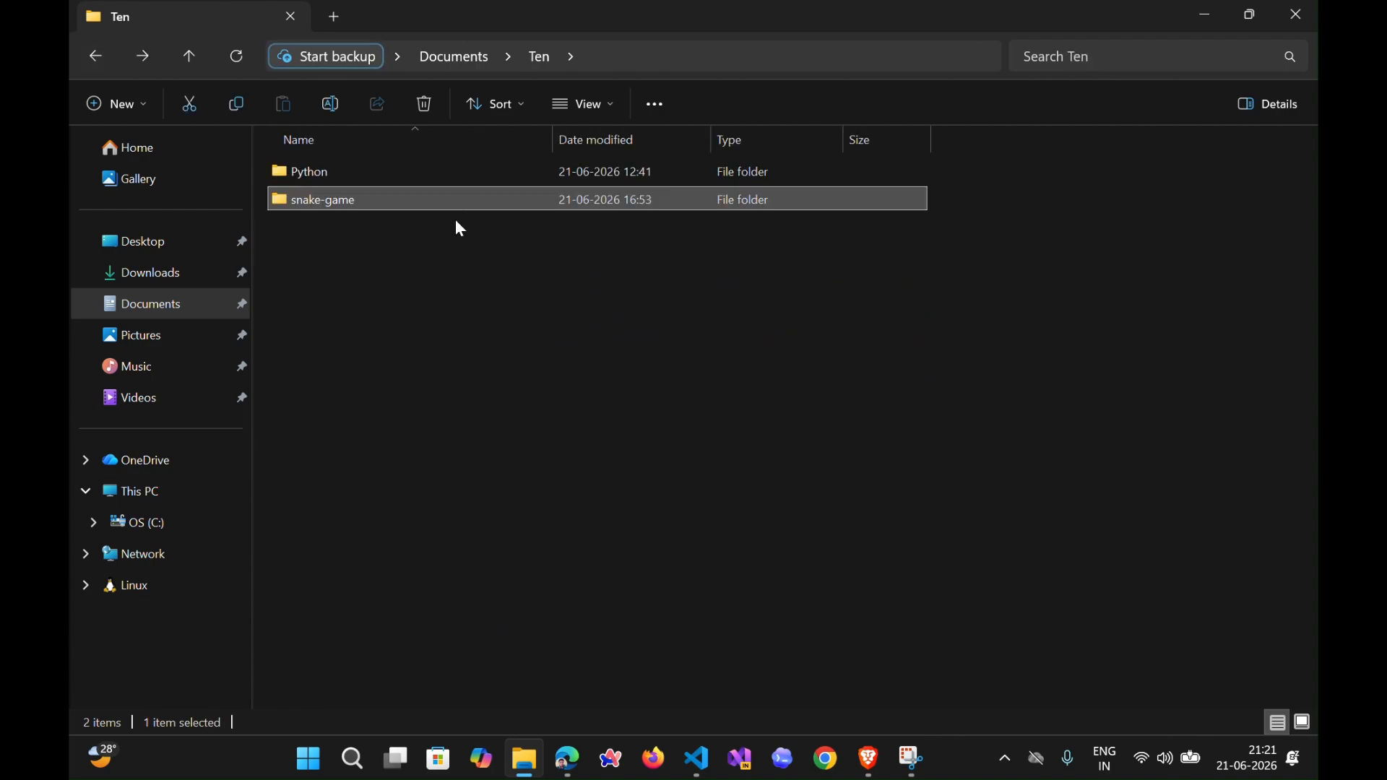
click(865, 61)
click(900, 650)
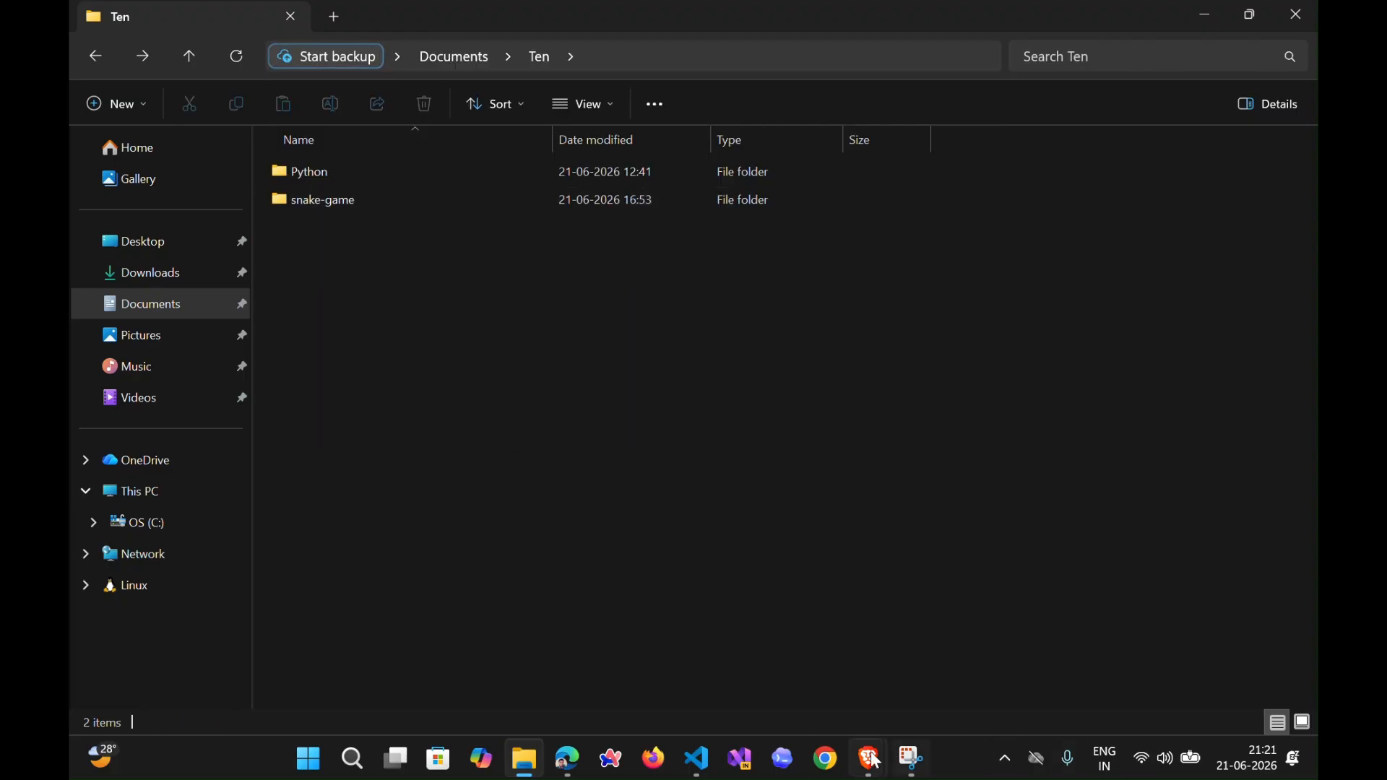
mouse_move(874, 759)
click(930, 661)
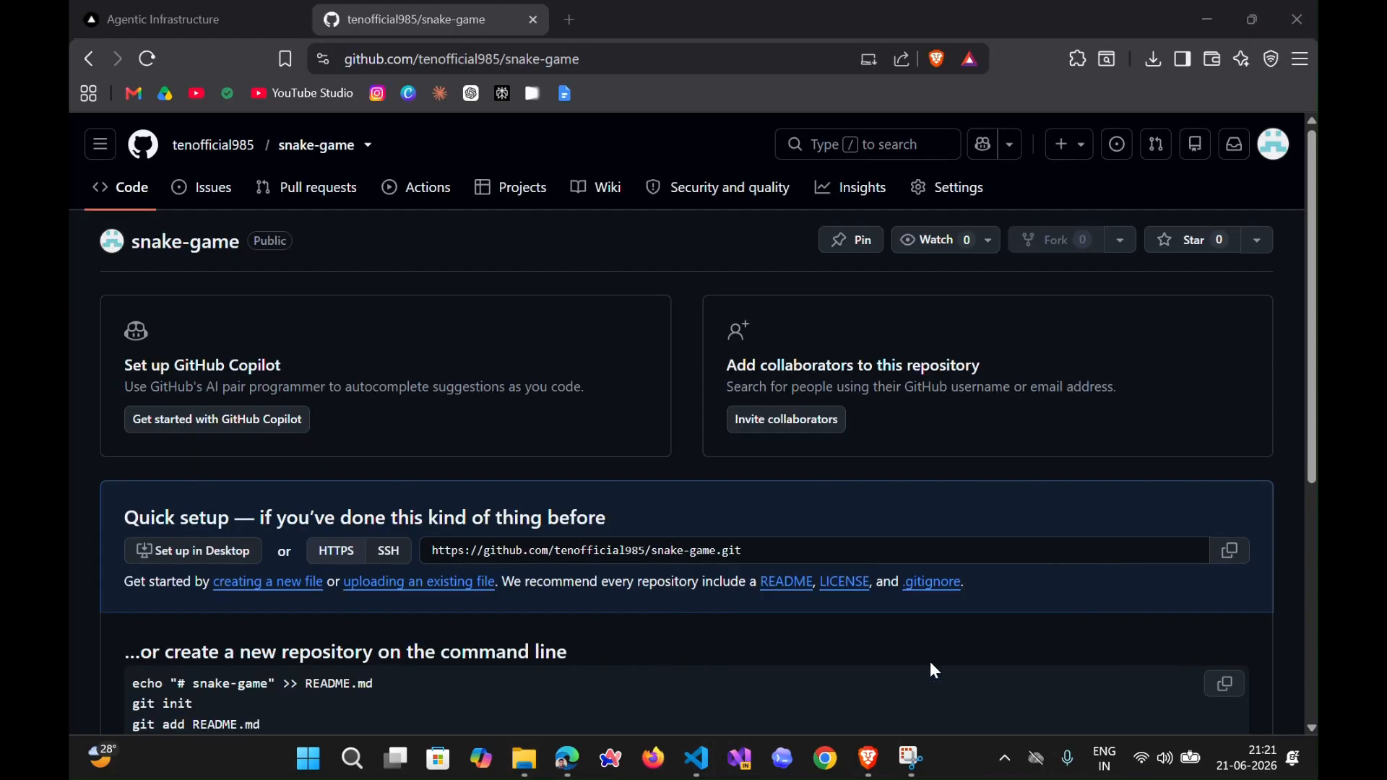
- Review the repository's command-line setup instructions and open the page for uploading existing files
scroll(518, 341, down, 3)
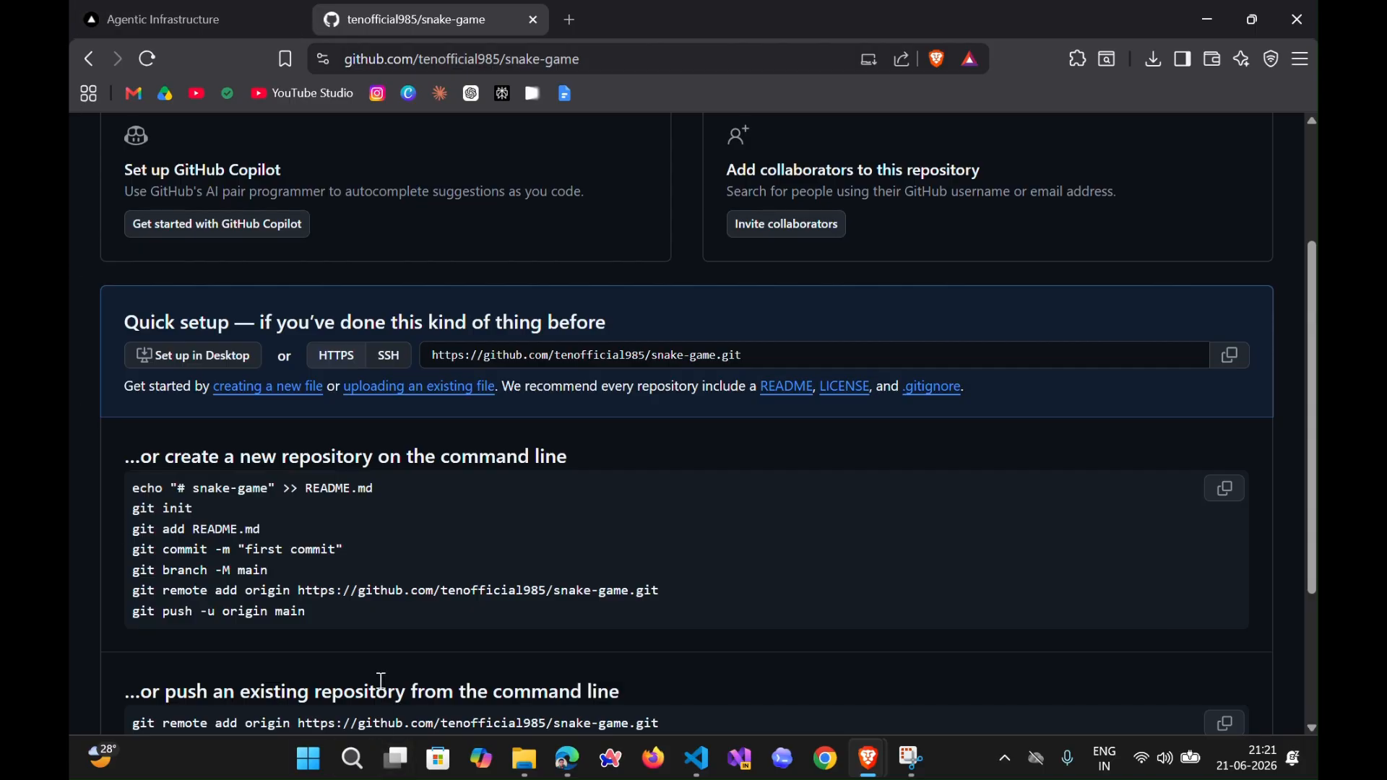
drag(342, 612, 117, 491)
click(733, 591)
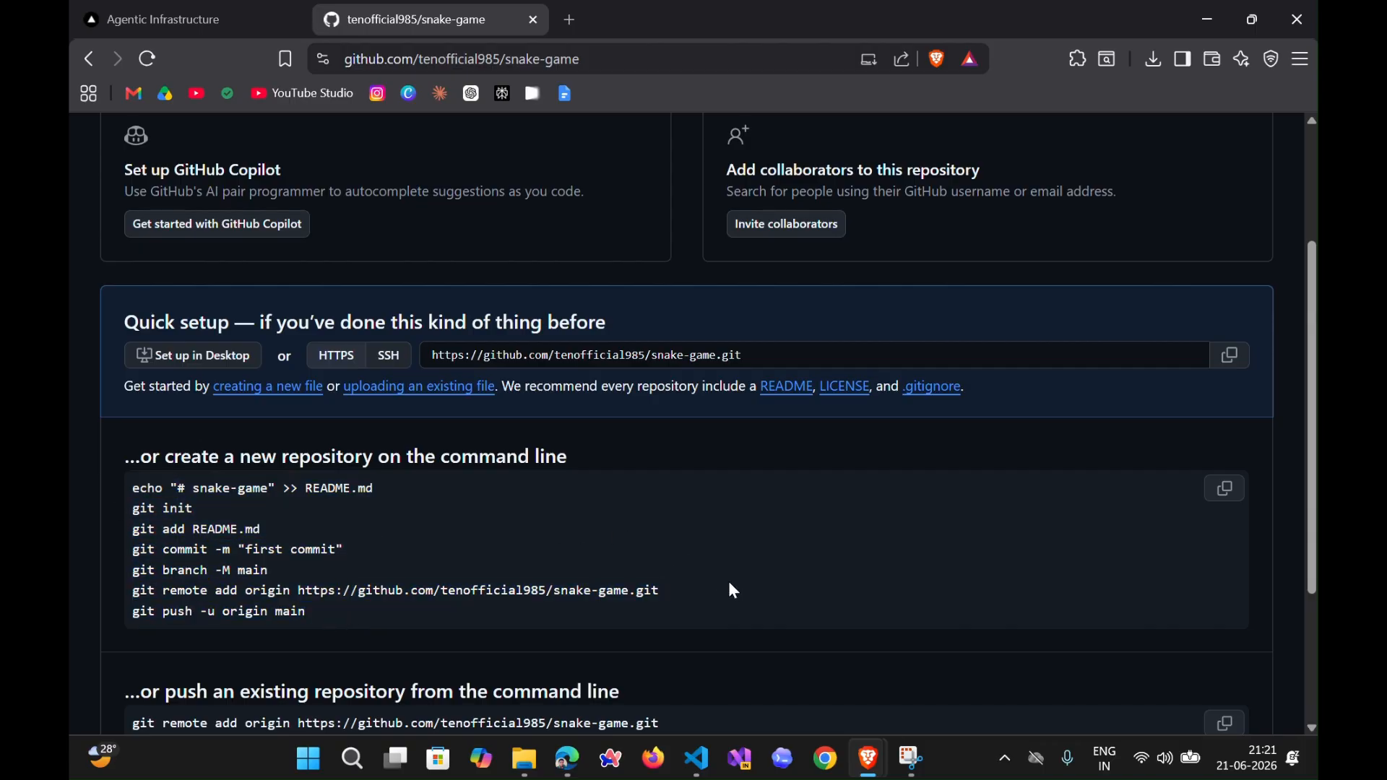
click(440, 396)
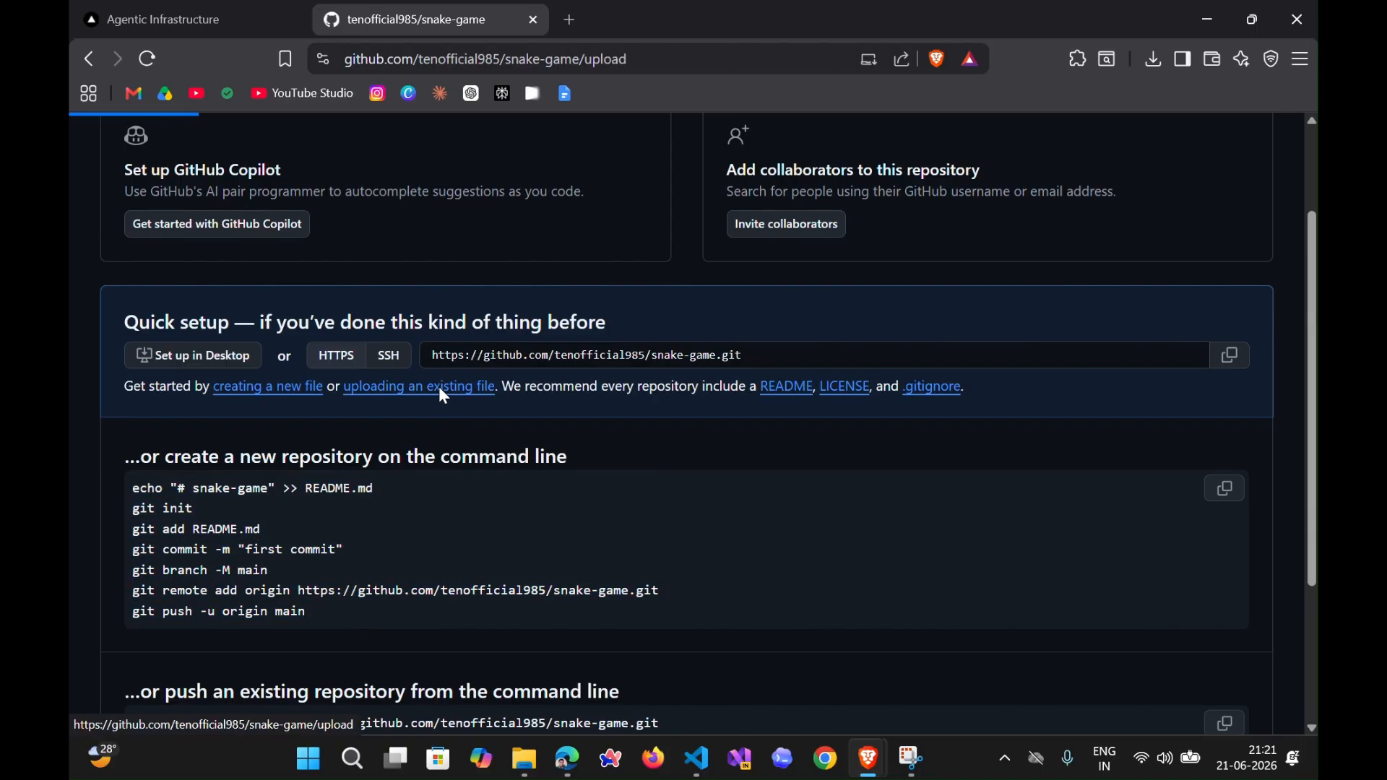
- Add all eight files from the local snake-game folder, from .gitignore through vercel.json, to the repository upload
click(715, 444)
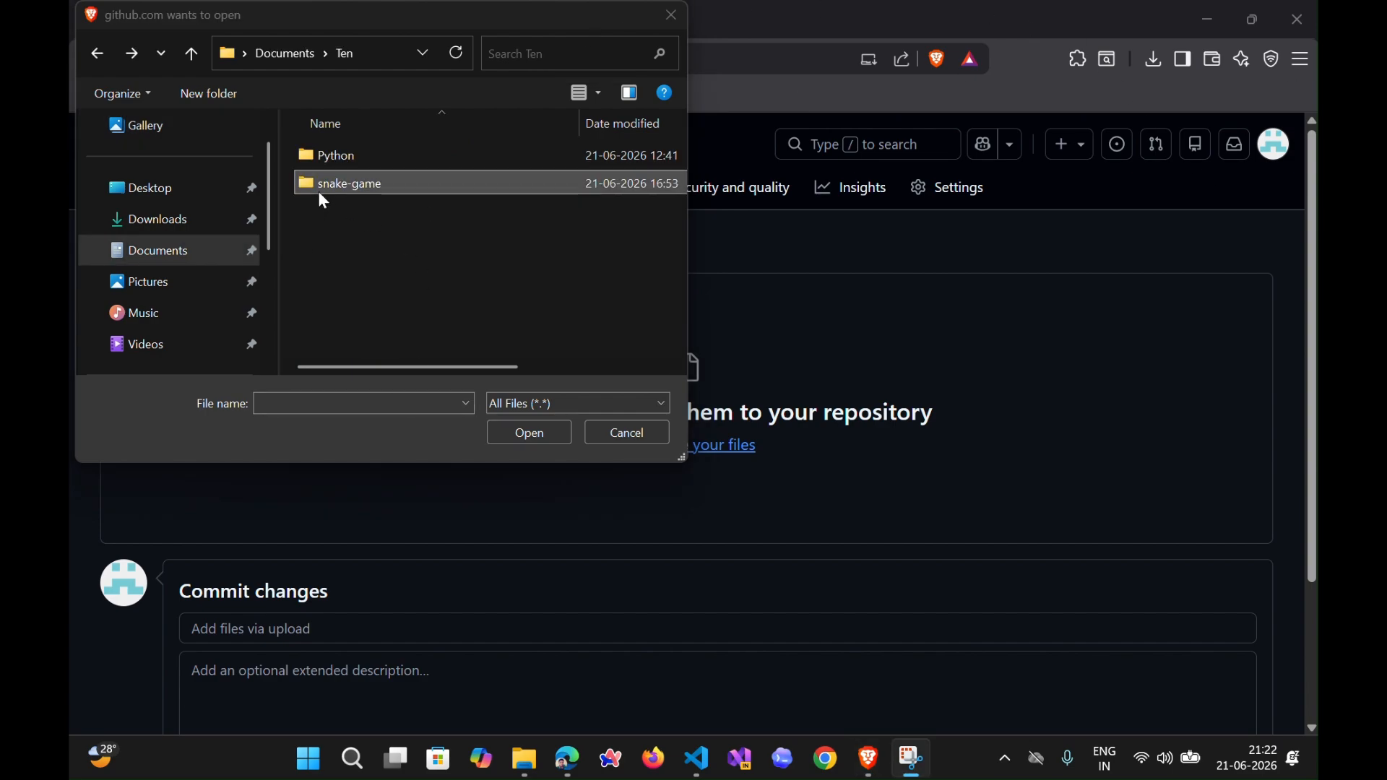
click(342, 179)
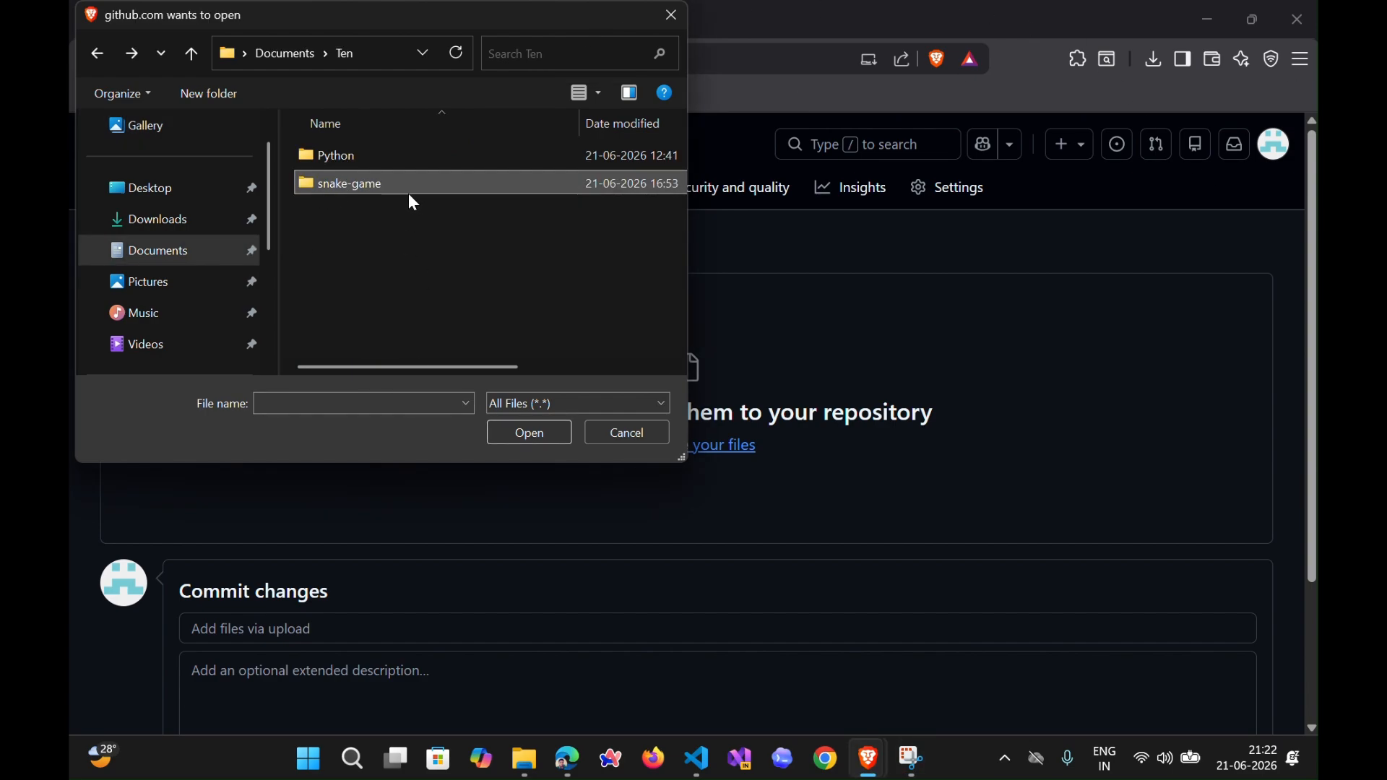
double_click(378, 185)
click(383, 158)
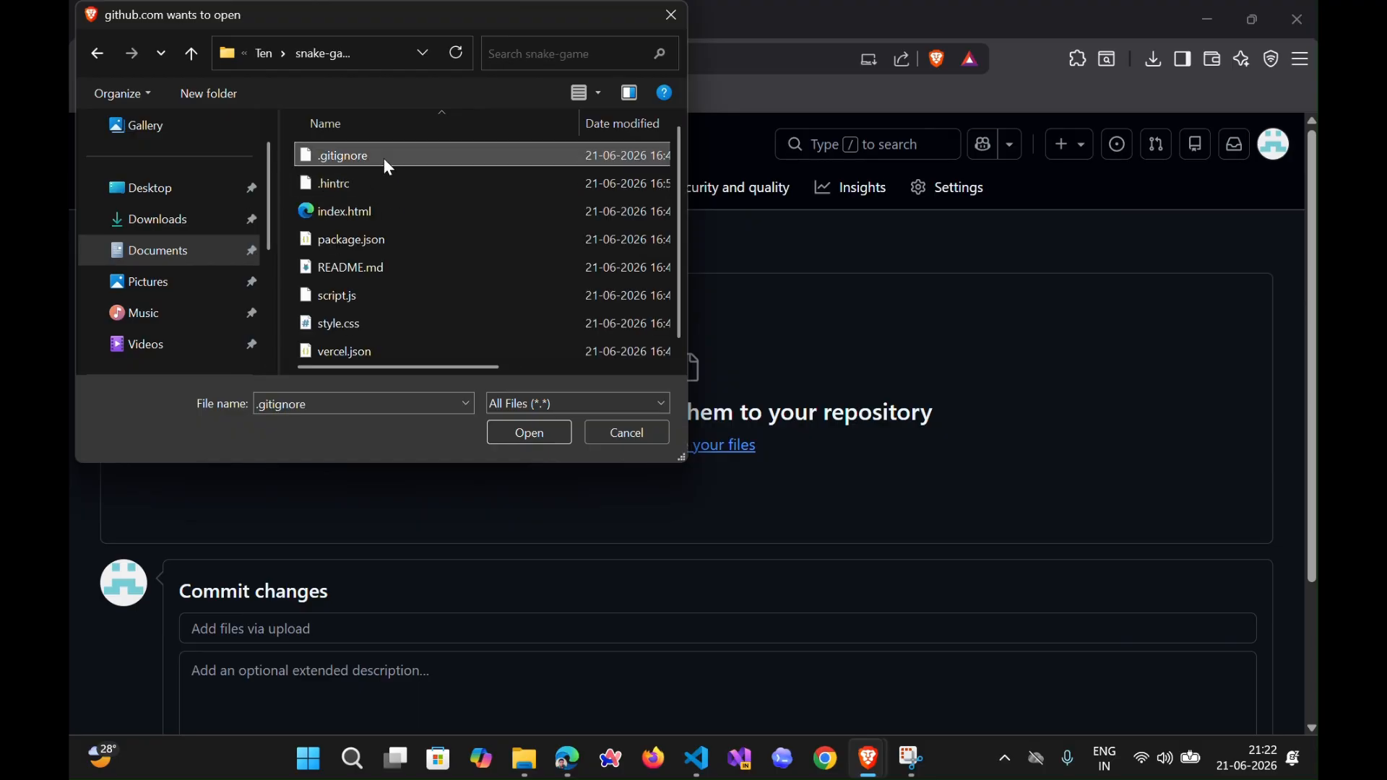
ctrl+click(381, 179)
ctrl+click(384, 209)
ctrl+click(390, 240)
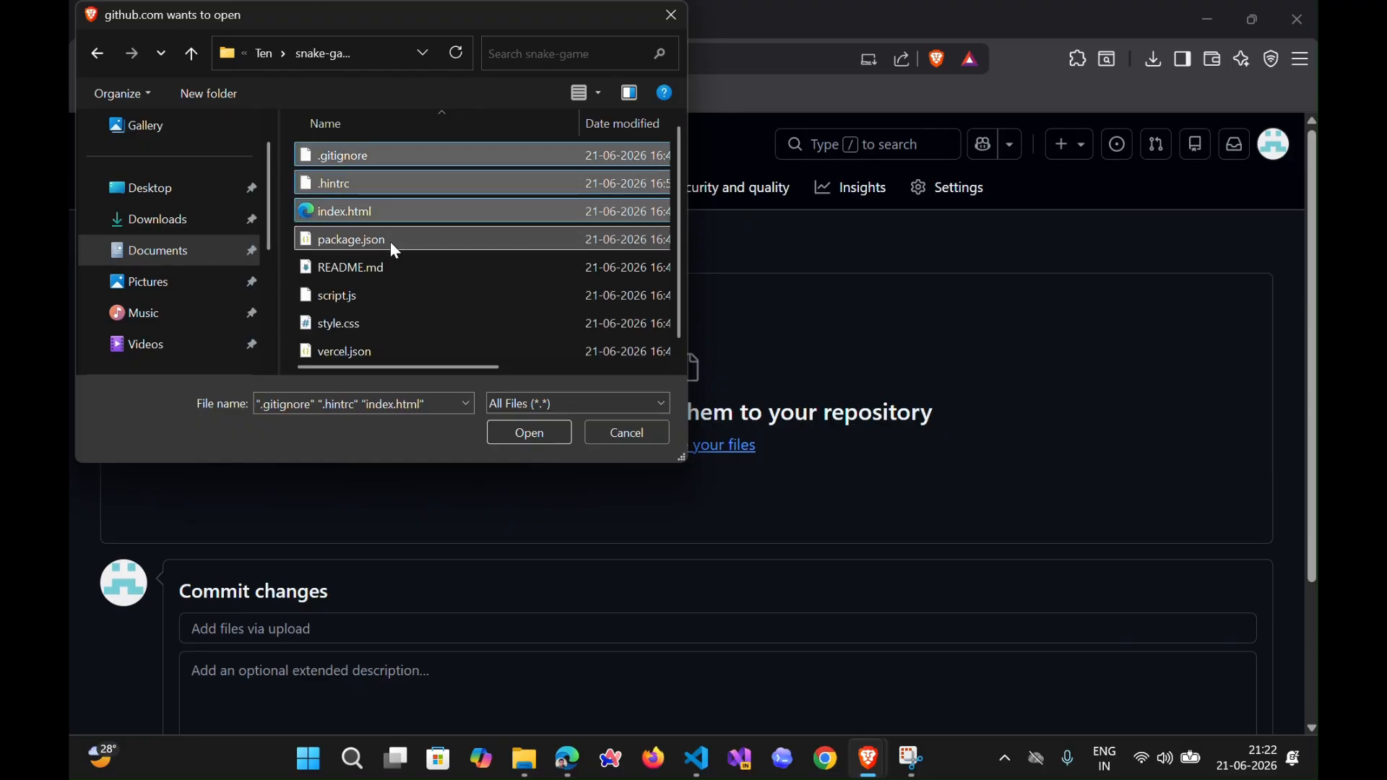
ctrl+click(394, 267)
ctrl+click(412, 298)
ctrl+click(409, 323)
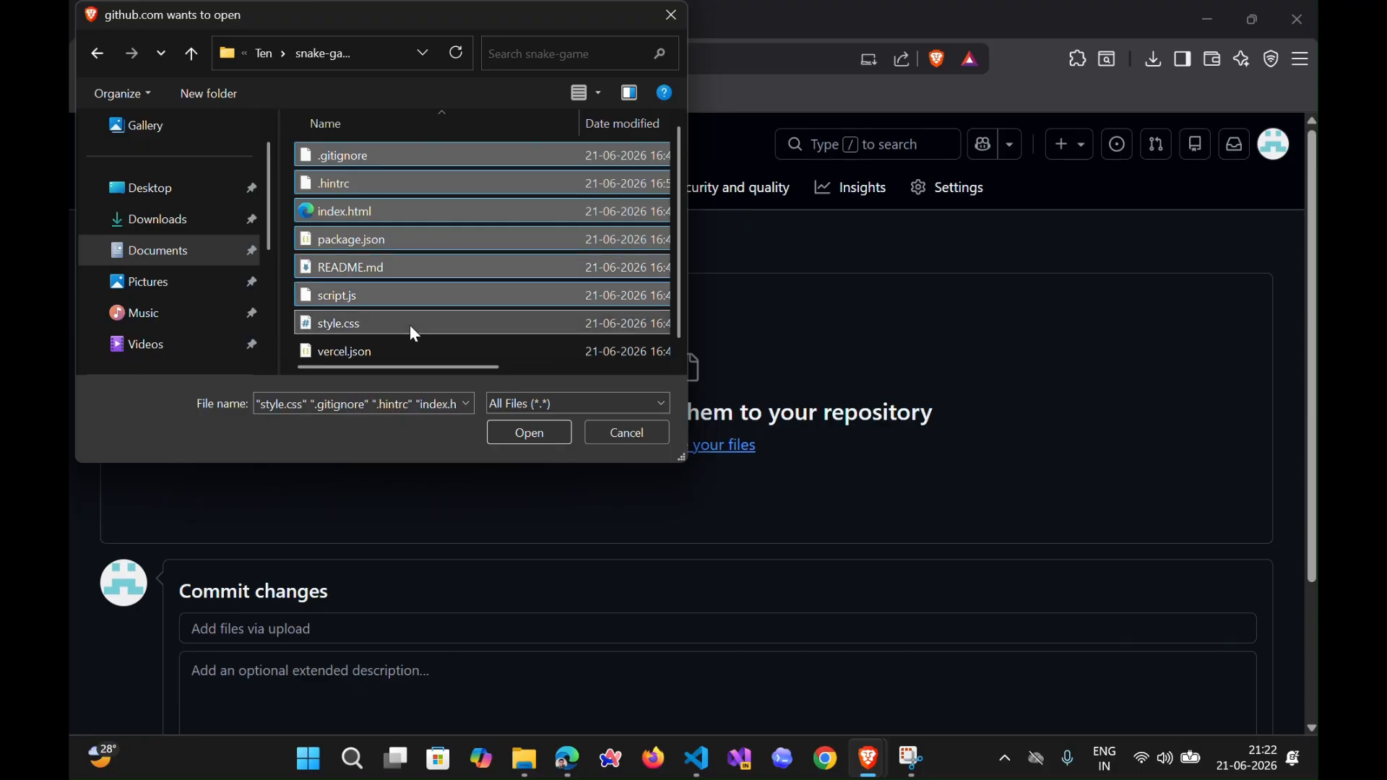
ctrl+click(405, 345)
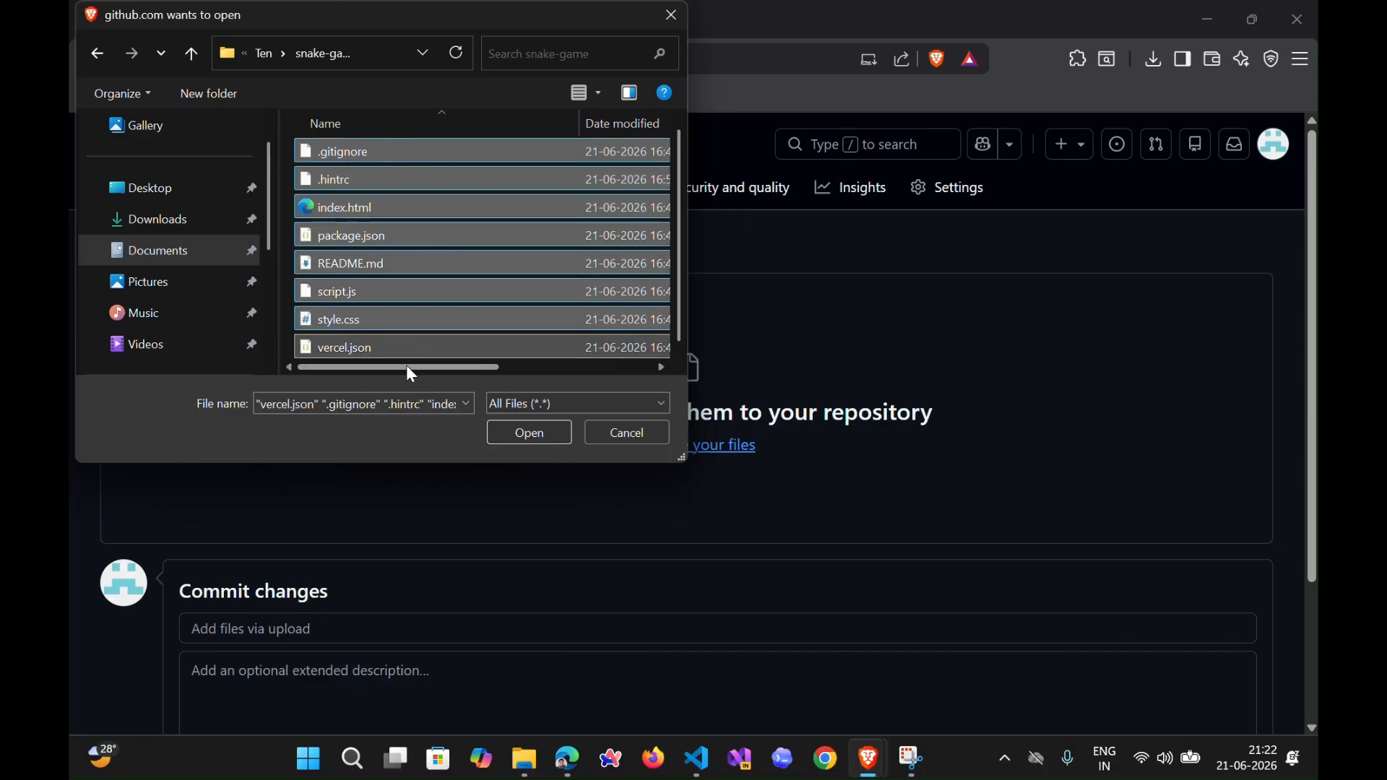
click(510, 426)
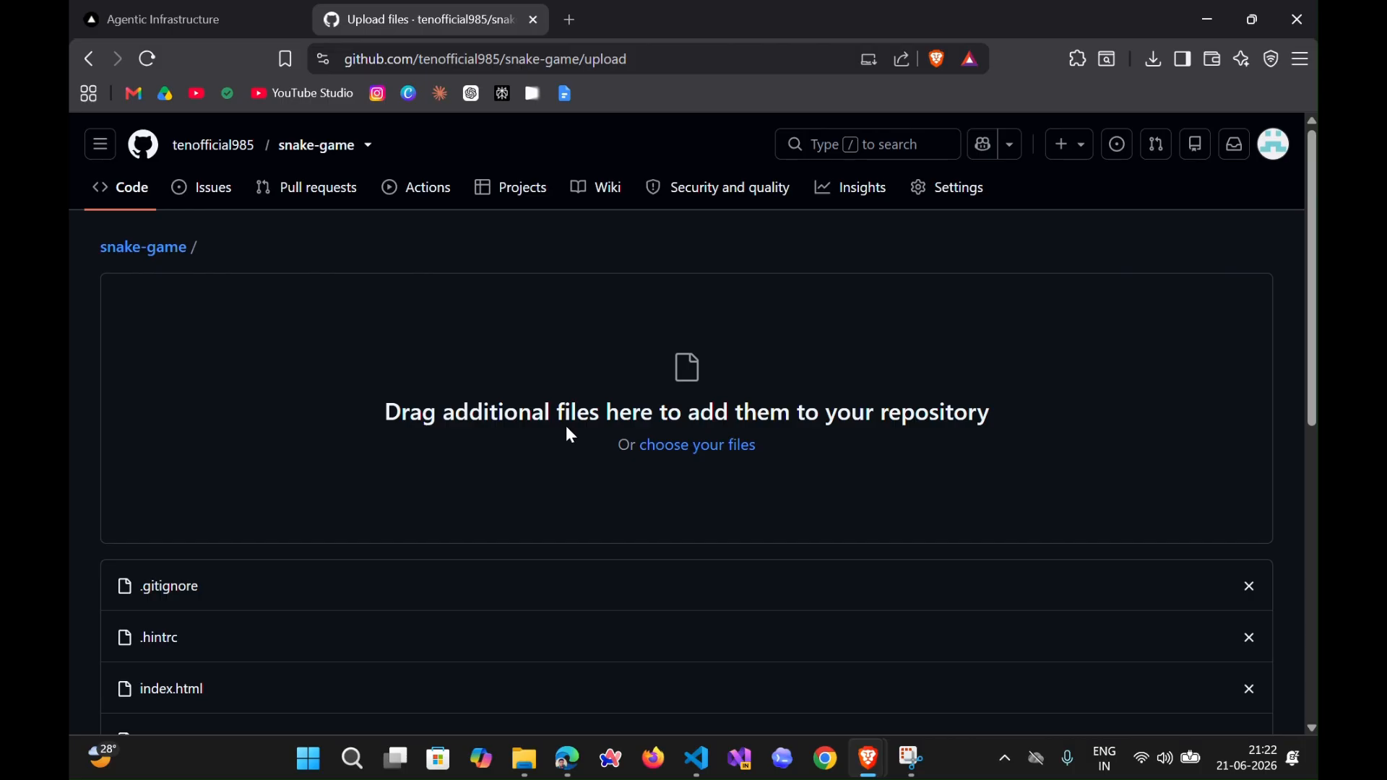
- Commit the uploaded files to the snake-game repository with the default commit message
scroll(263, 591, down, 5)
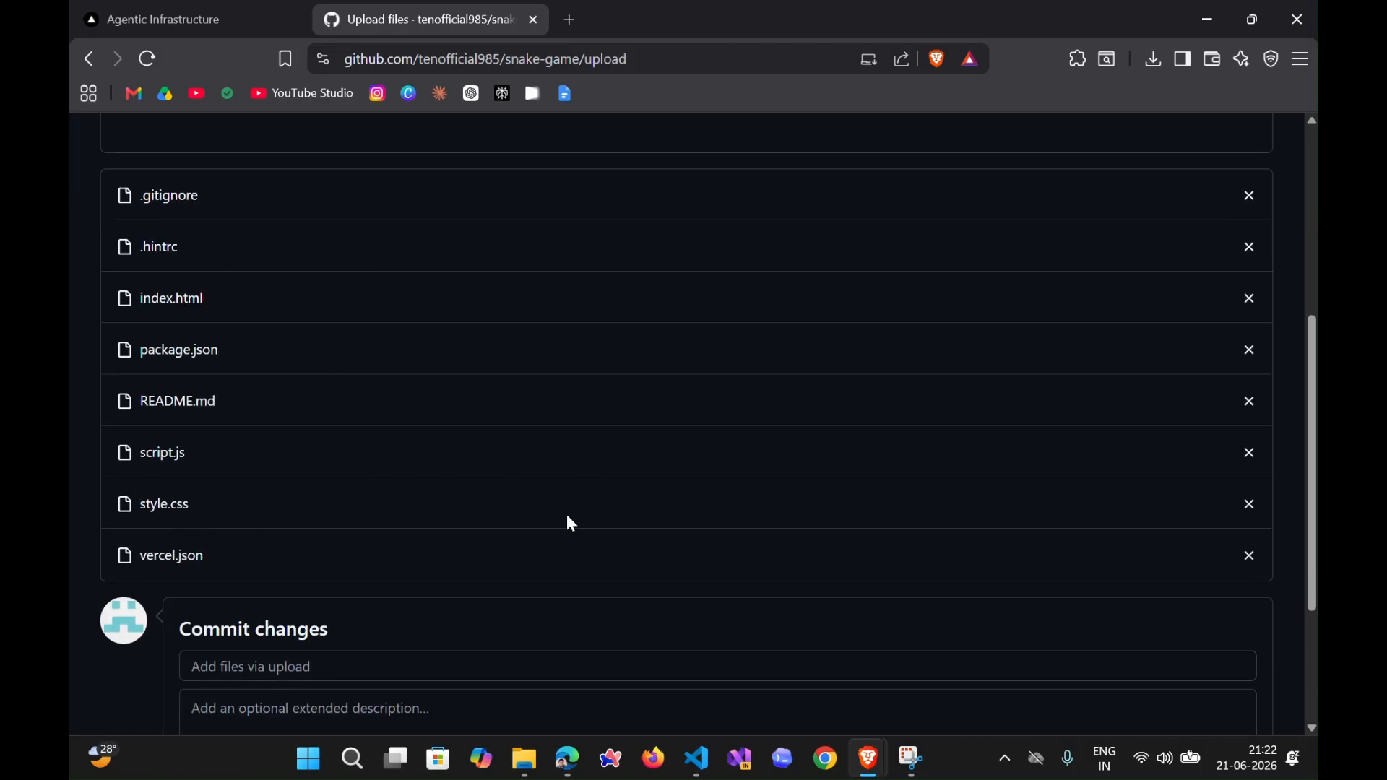
scroll(571, 526, down, 3)
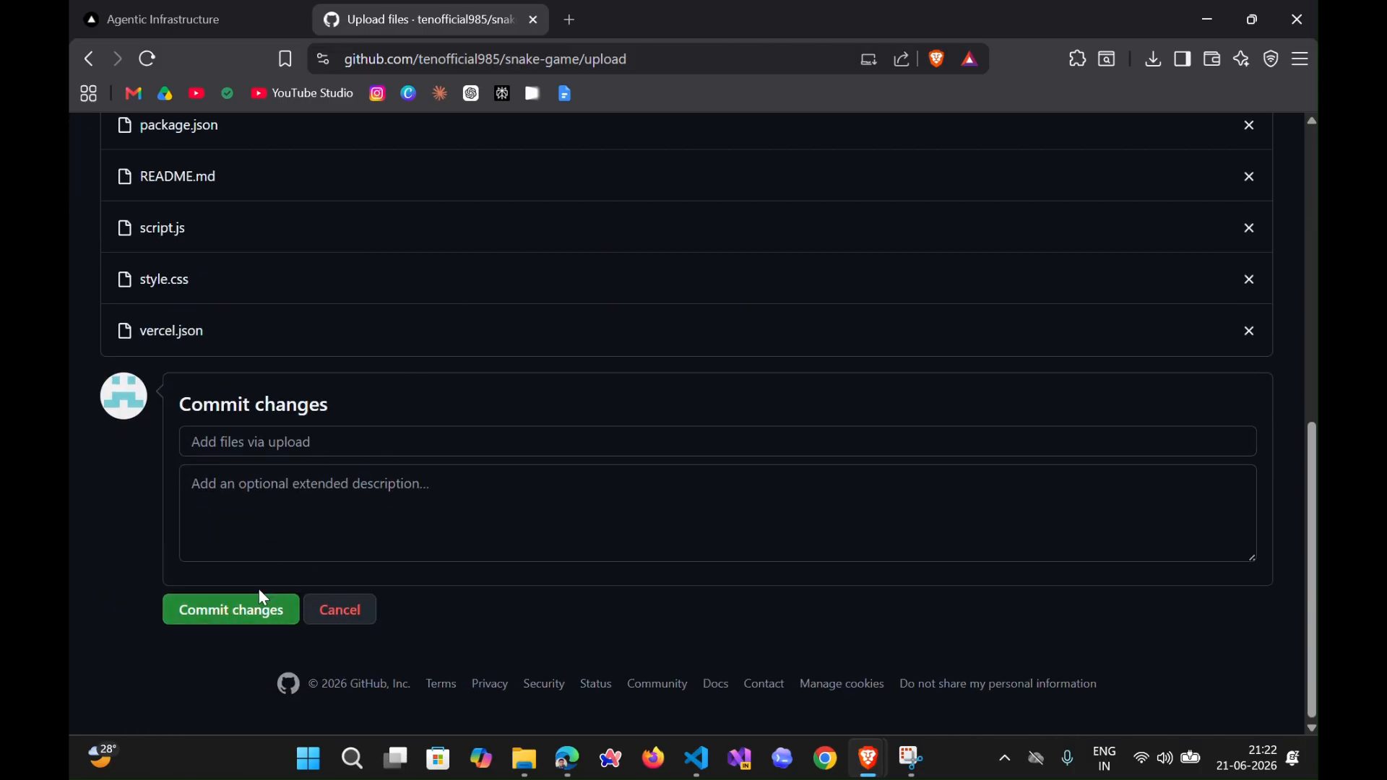
click(254, 613)
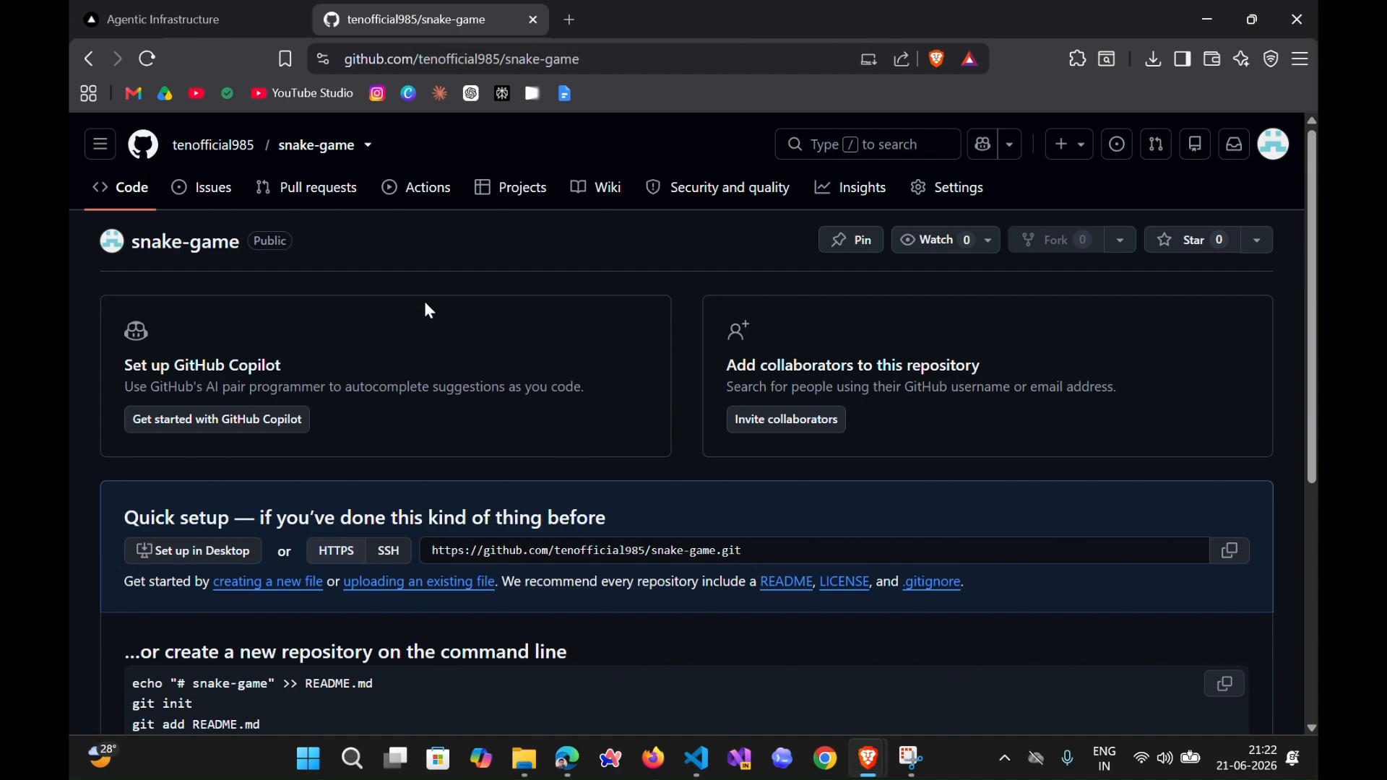
- Refresh the snake-game repository page and check the list of uploaded files
key(ctrl+r)
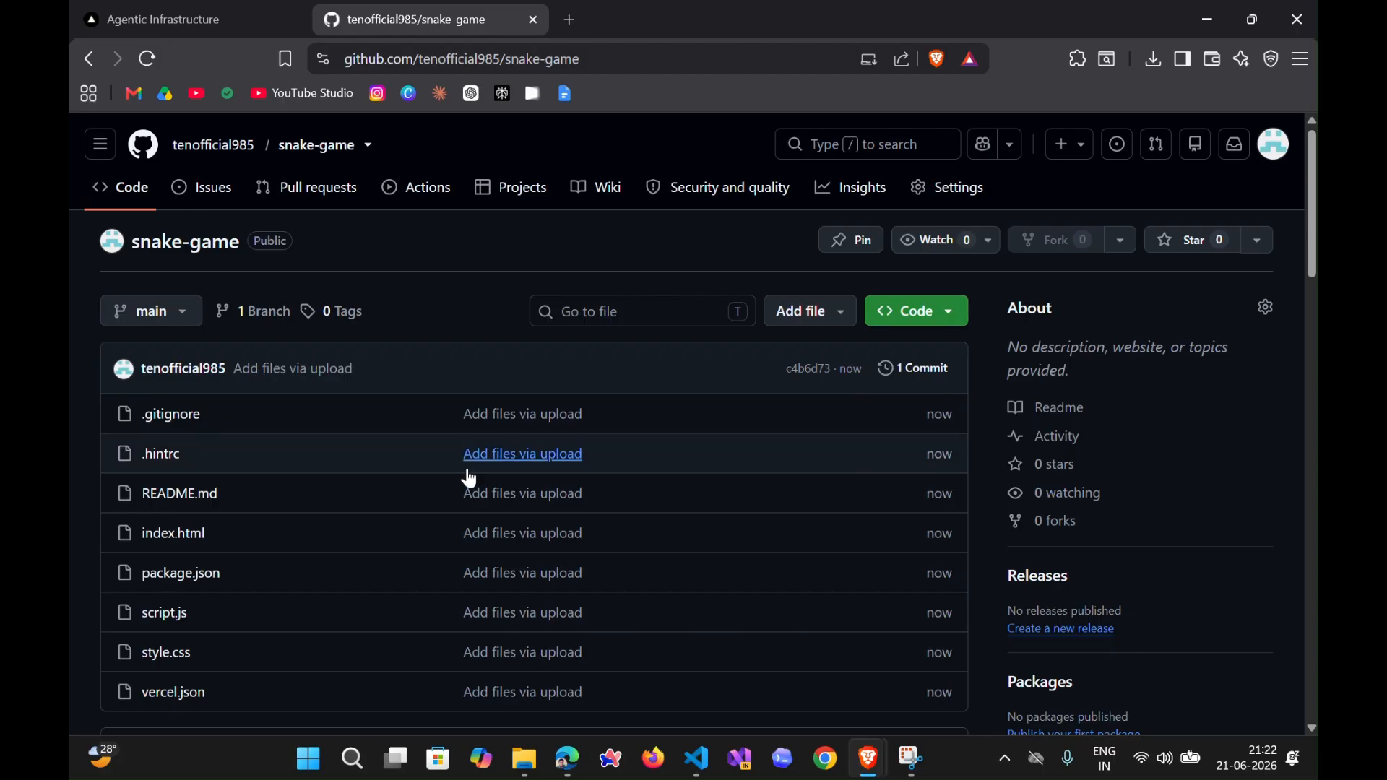
scroll(839, 447, down, 1)
scroll(610, 466, down, 8)
scroll(610, 467, up, 3)
scroll(611, 464, down, 8)
scroll(610, 465, up, 15)
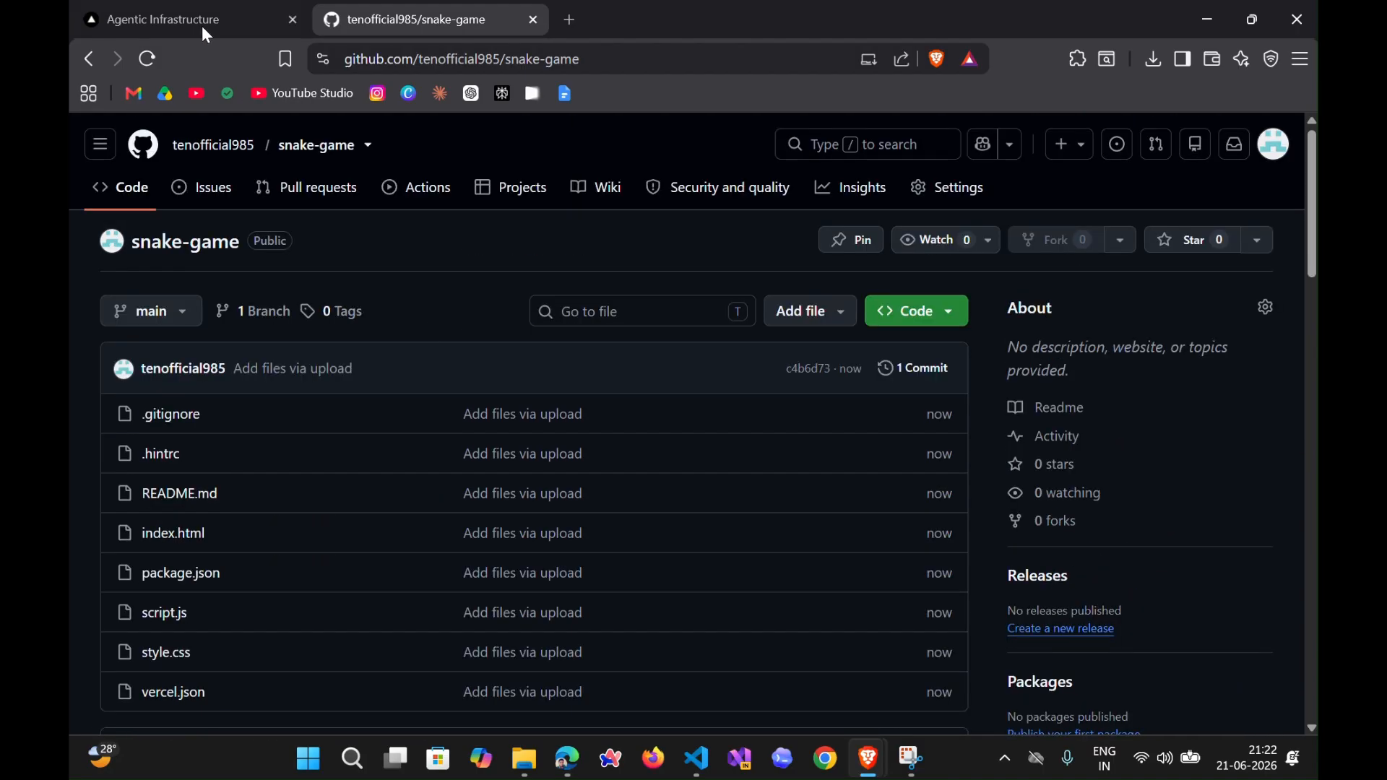
- Switch to the Vercel page, sign up with GitHub, and authorize Vercel for the signed-in account
click(182, 17)
click(1244, 144)
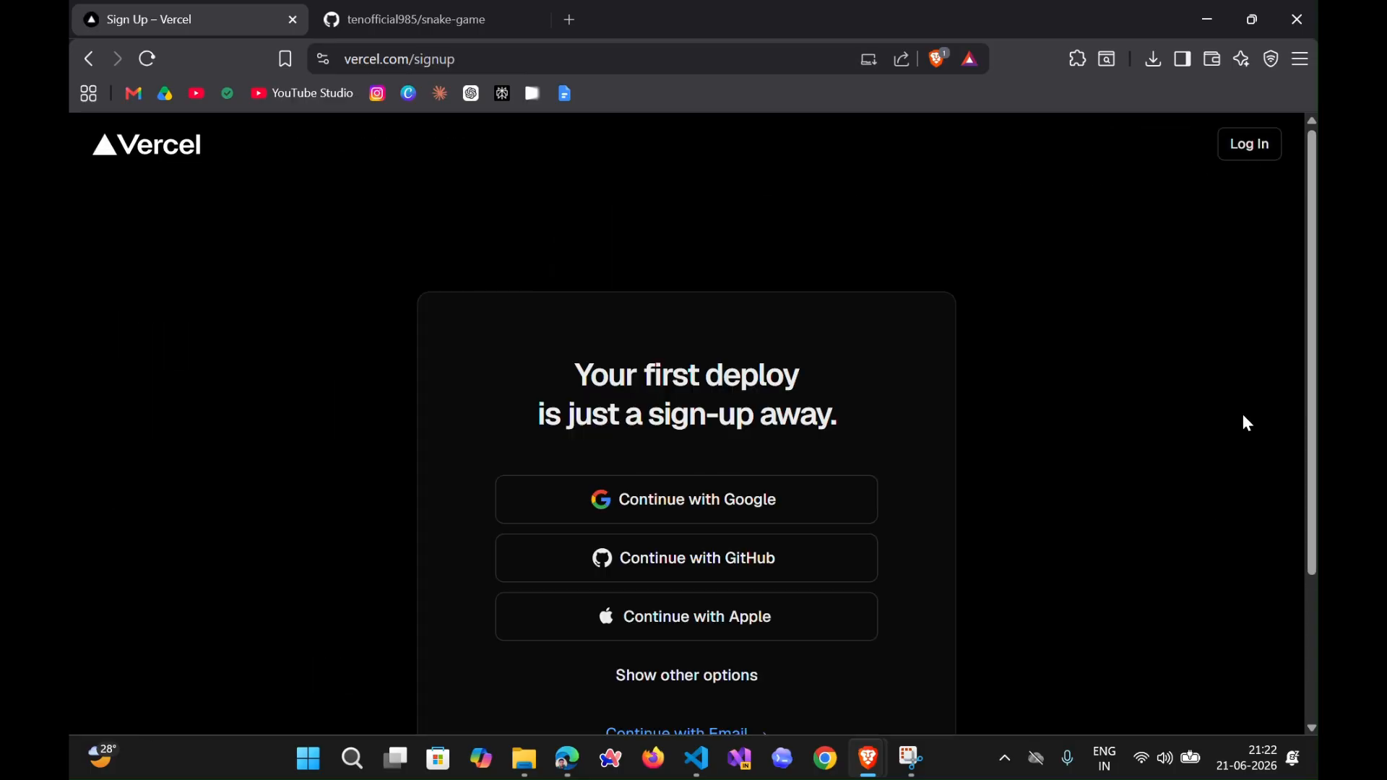
click(687, 561)
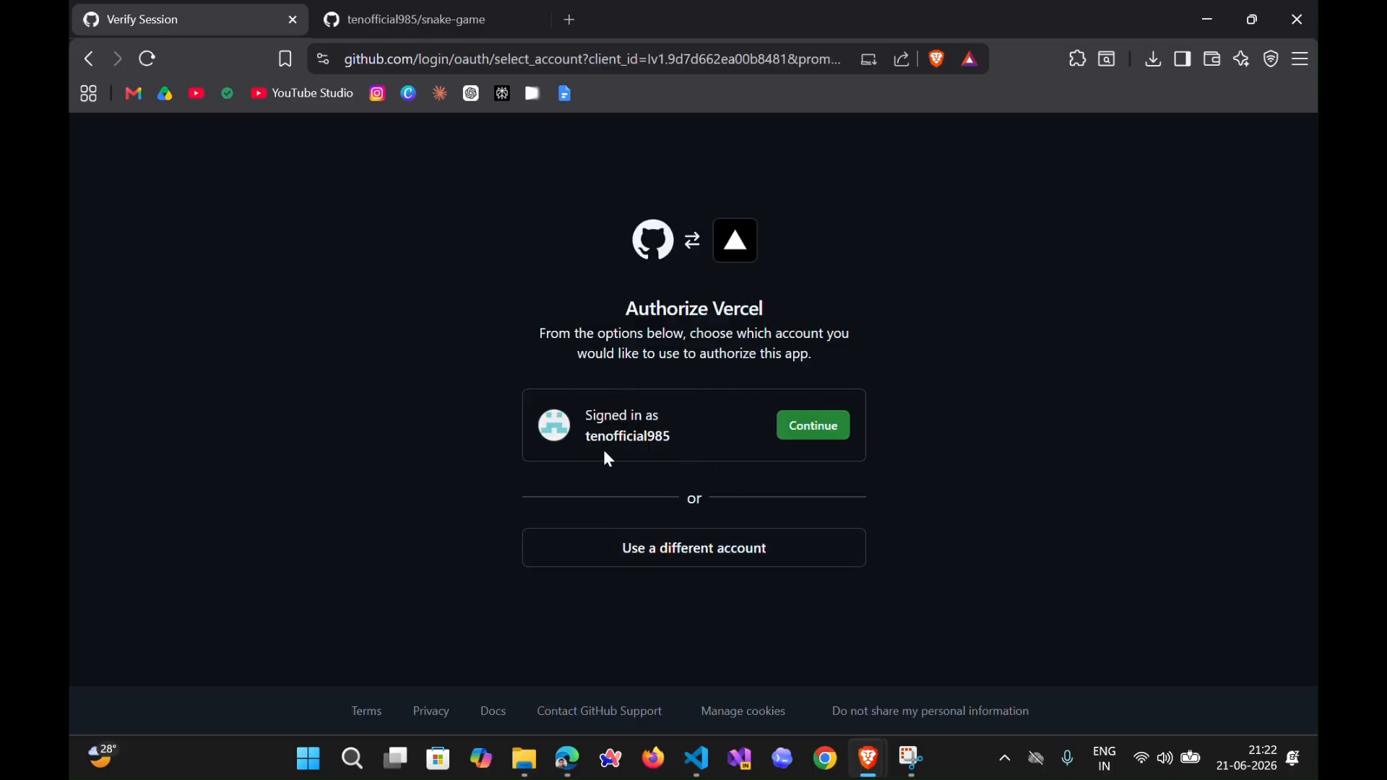
click(819, 430)
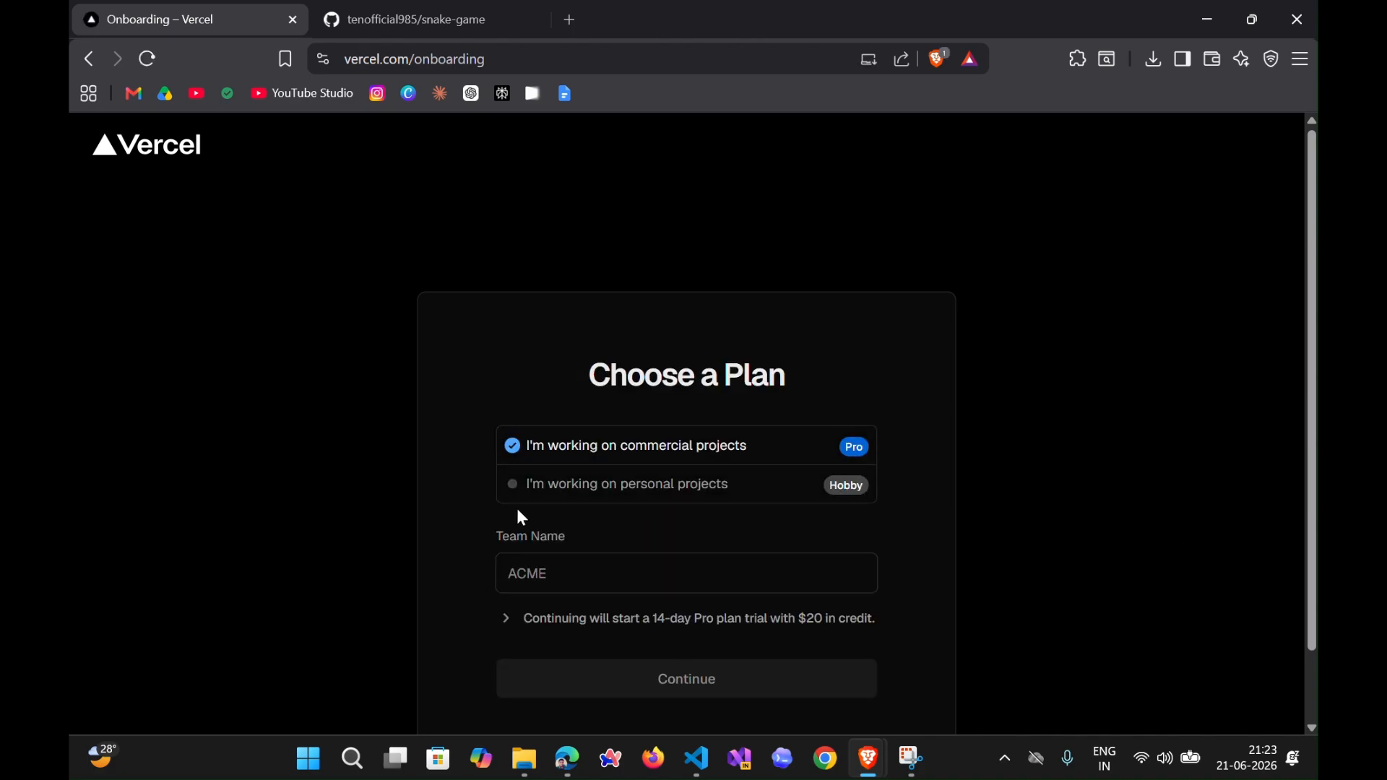
- Choose the Hobby plan for personal projects and set the team name to Ten Official
click(515, 495)
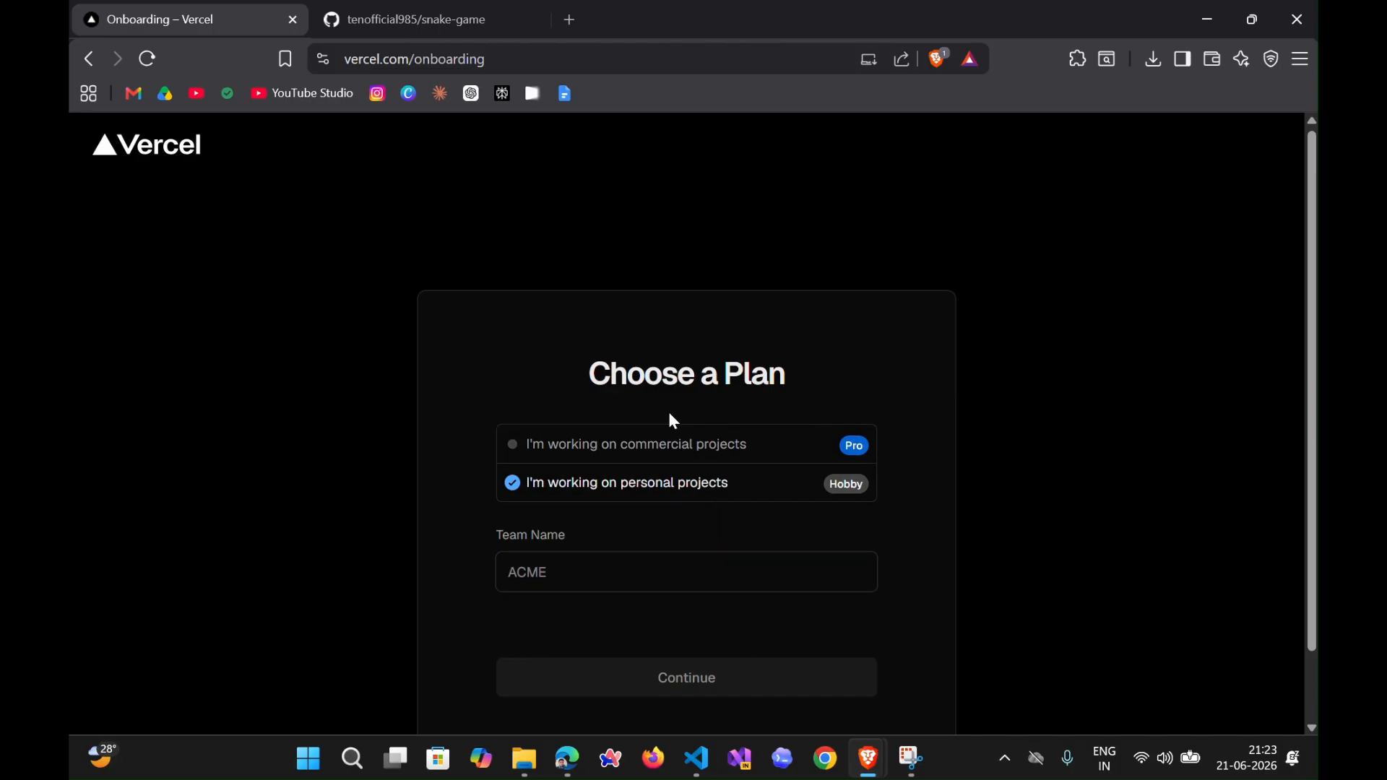
scroll(667, 412, down, 1)
click(571, 492)
text(Ten Official)
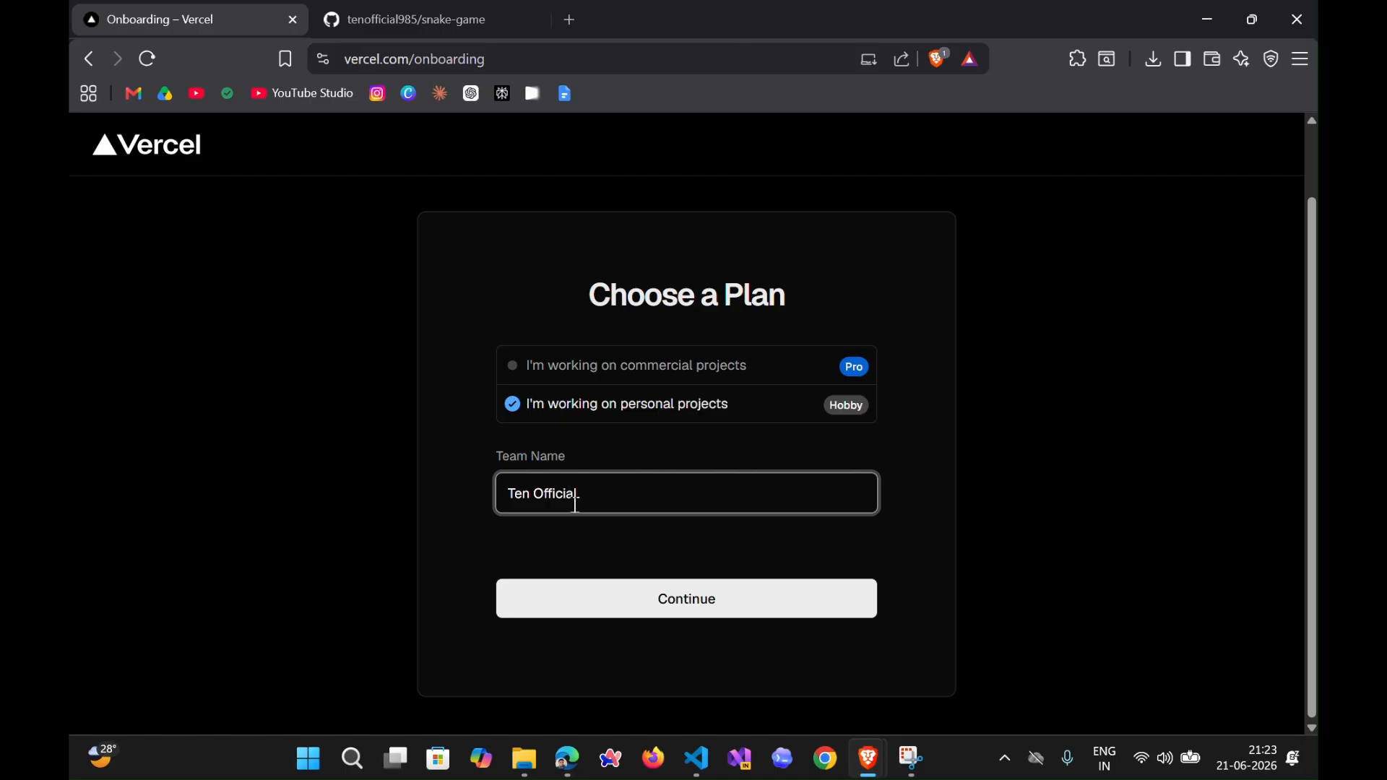
click(644, 615)
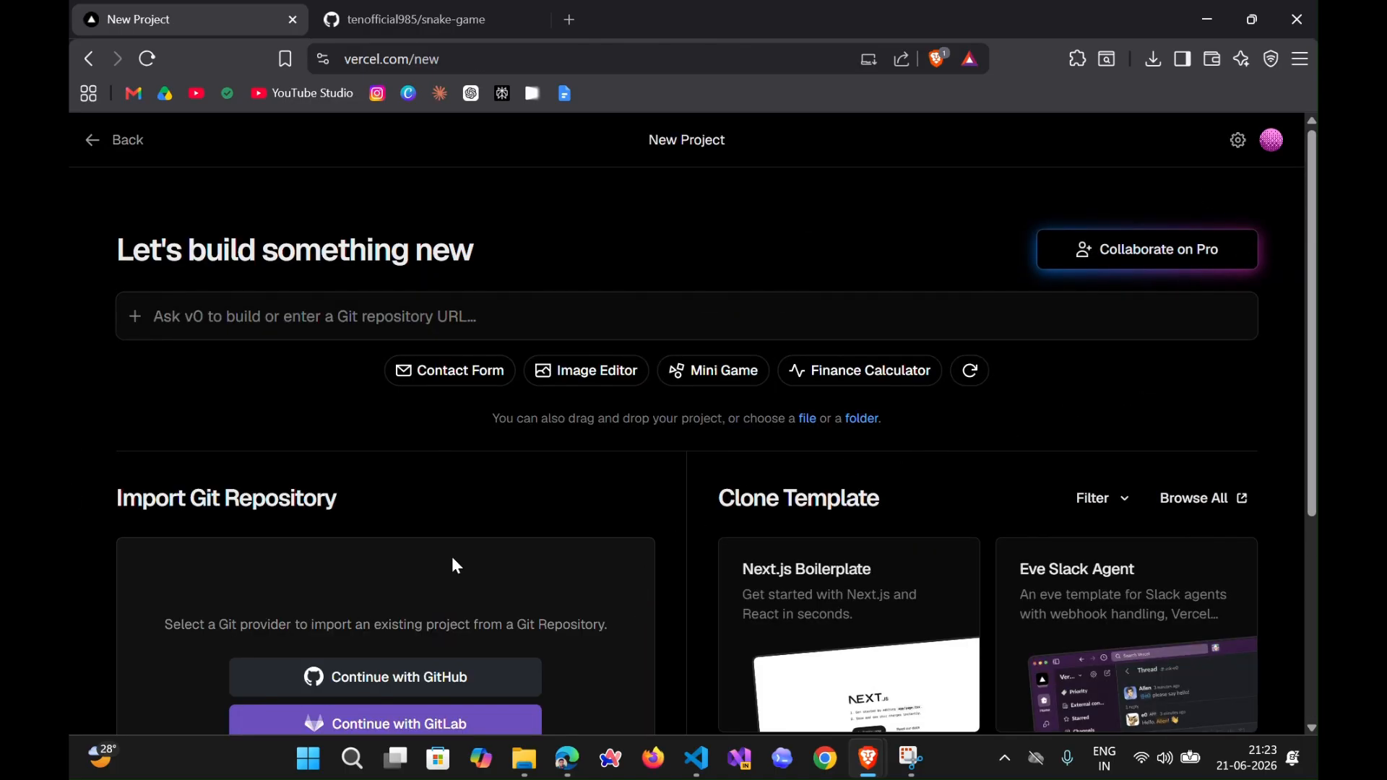
- Leave the new project page for the team's overview and start adding a new project from there
scroll(511, 517, down, 3)
scroll(508, 515, up, 3)
click(126, 143)
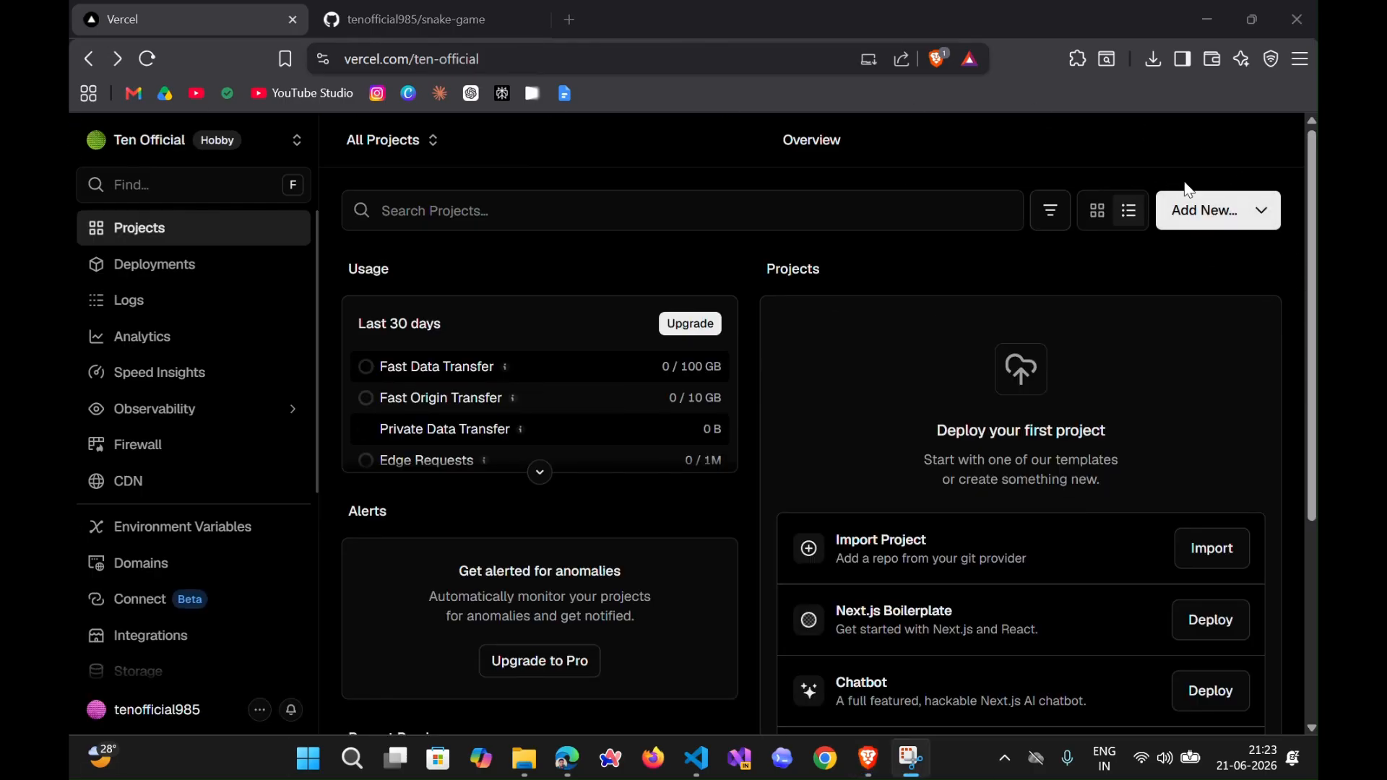
click(1214, 210)
click(1244, 266)
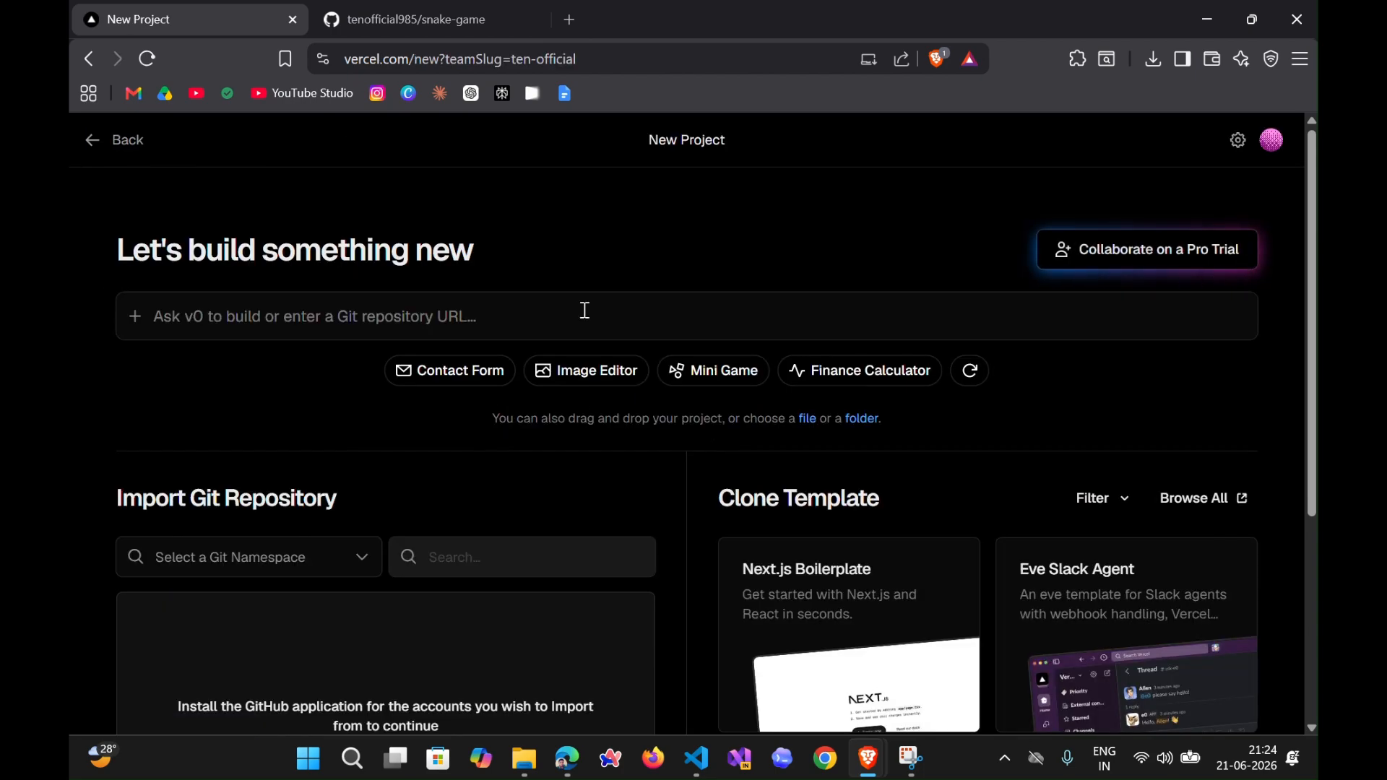
- Install the Vercel GitHub app on the personal account with access to all repositories
scroll(73, 419, down, 4)
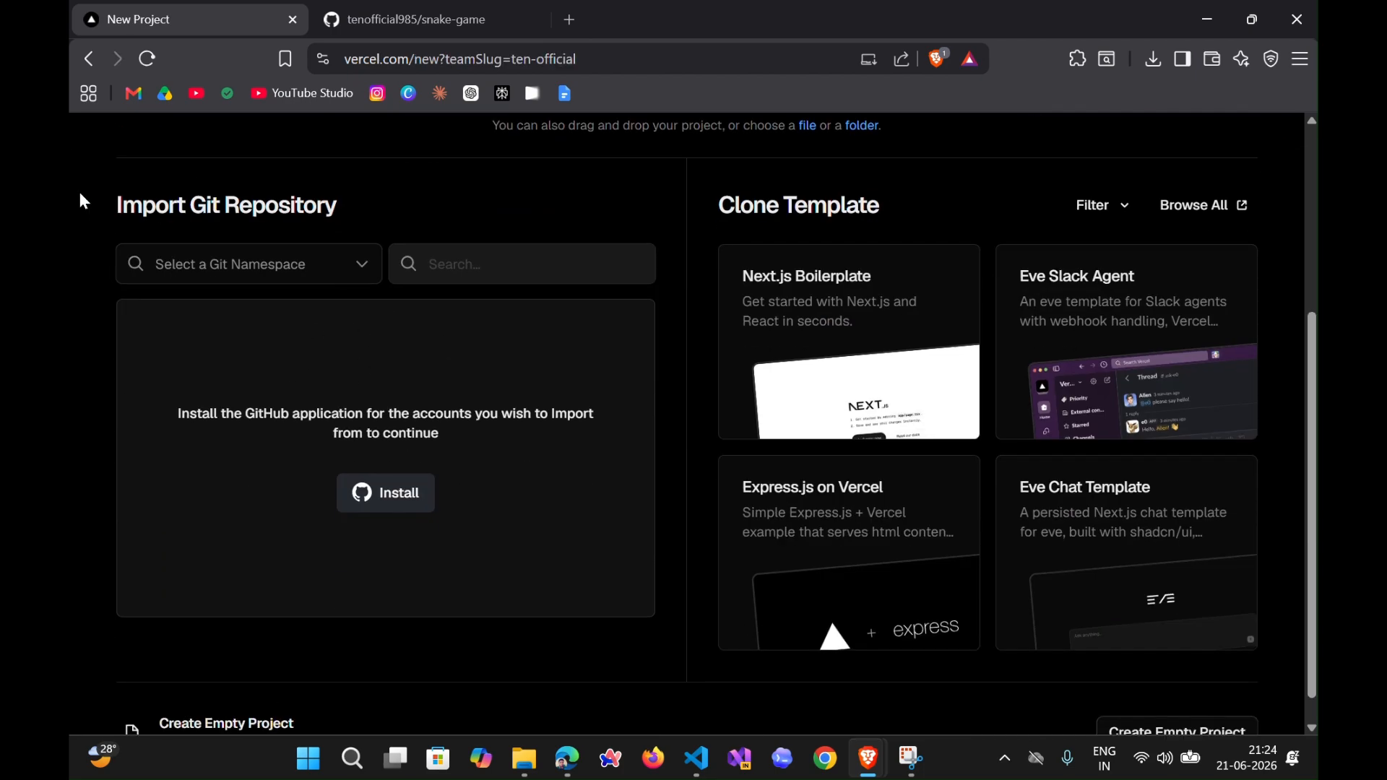
drag(86, 193, 384, 208)
click(383, 217)
click(402, 500)
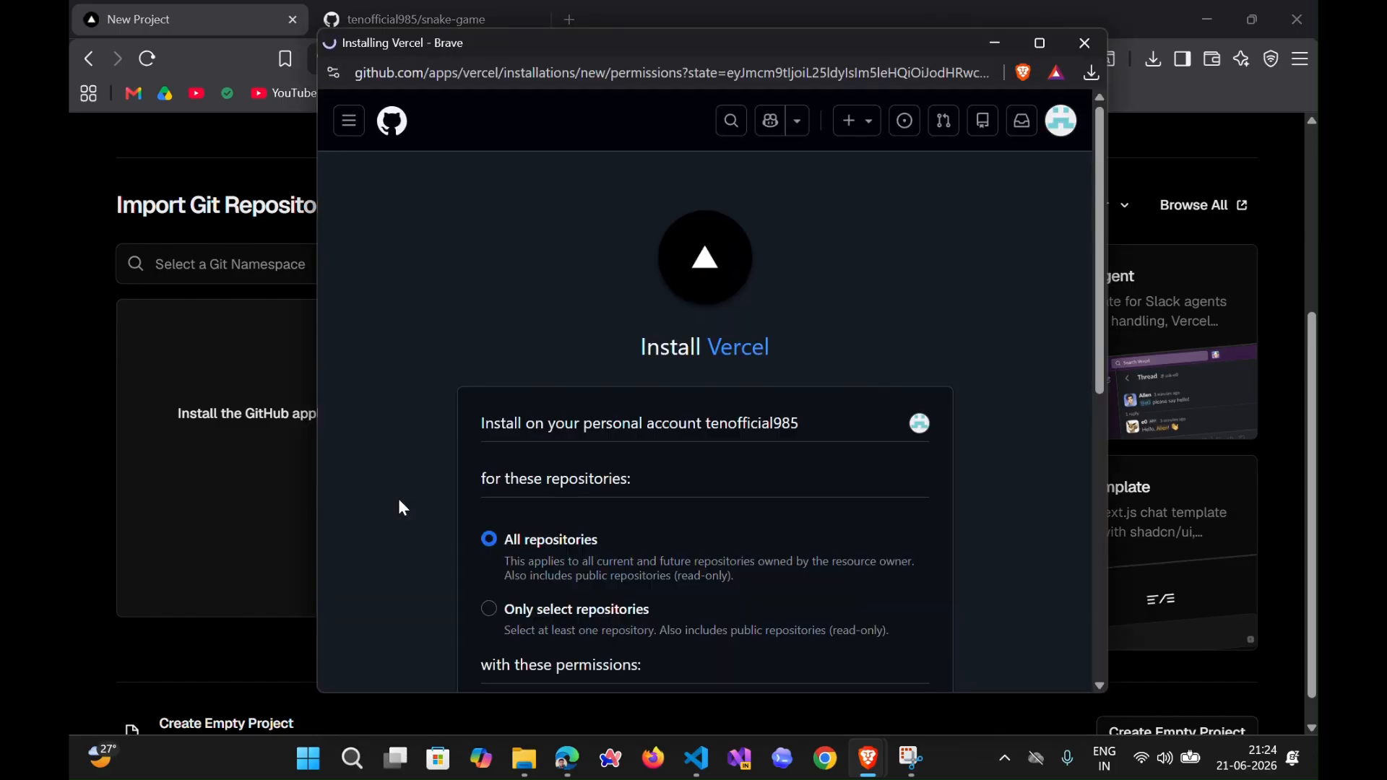
scroll(727, 397, down, 2)
scroll(644, 411, up, 2)
scroll(934, 283, down, 4)
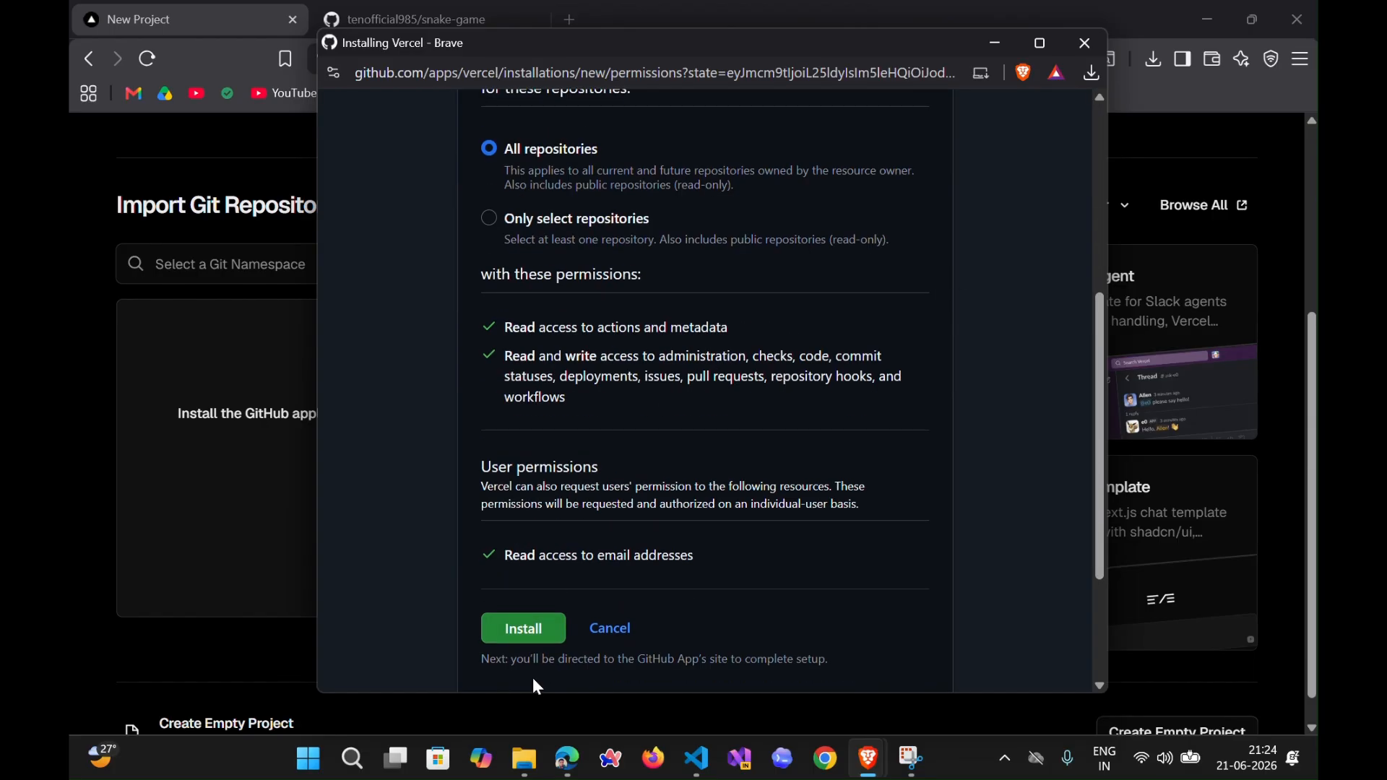
click(530, 634)
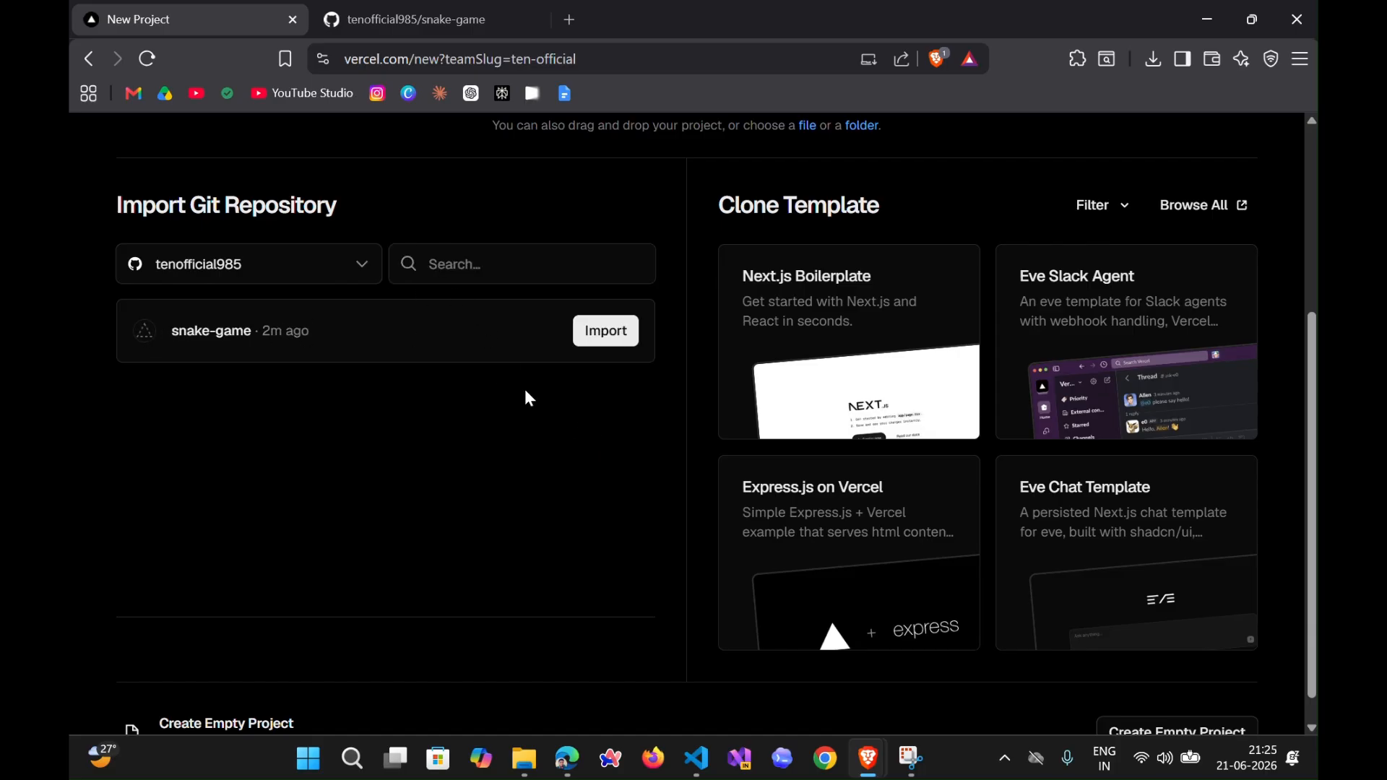
- Import the snake-game repository and review its GitHub source and the available Vercel teams
scroll(535, 444, up, 4)
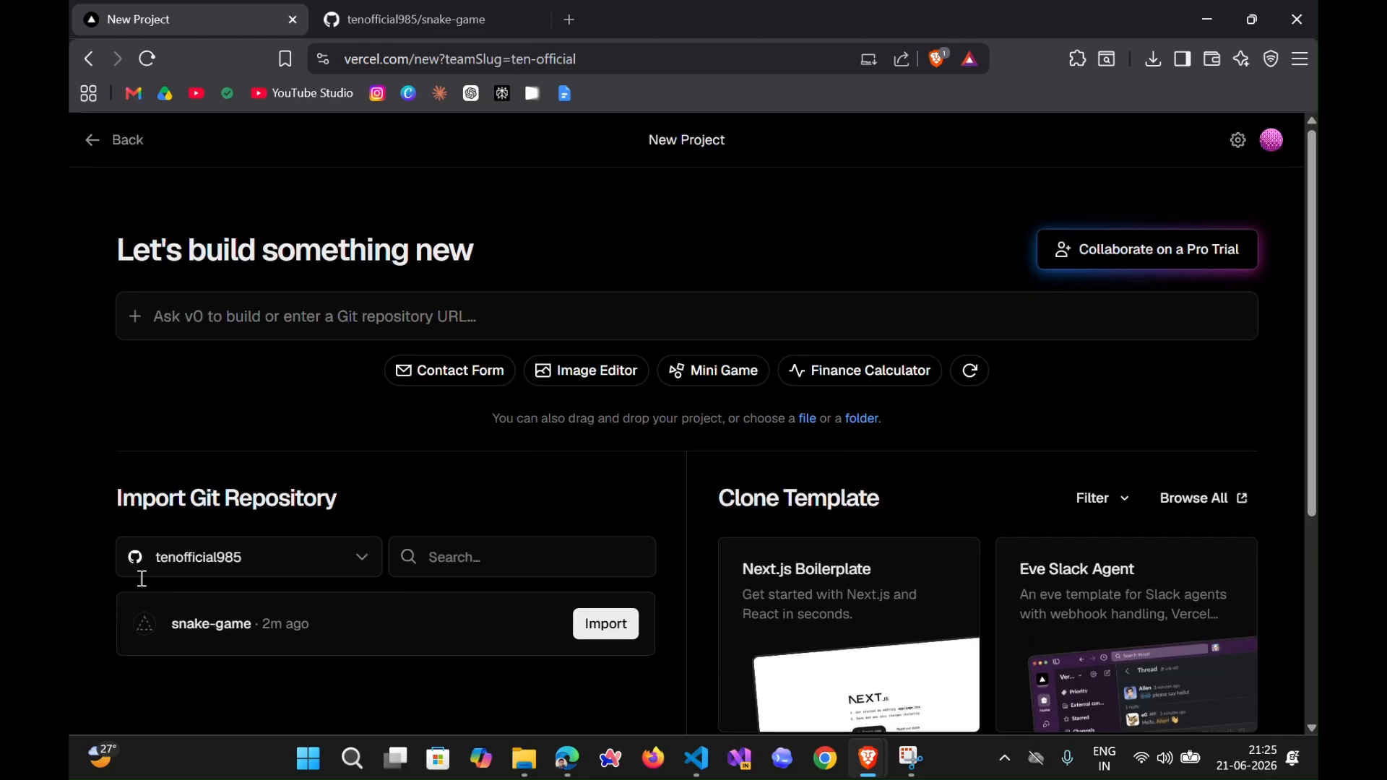
click(613, 626)
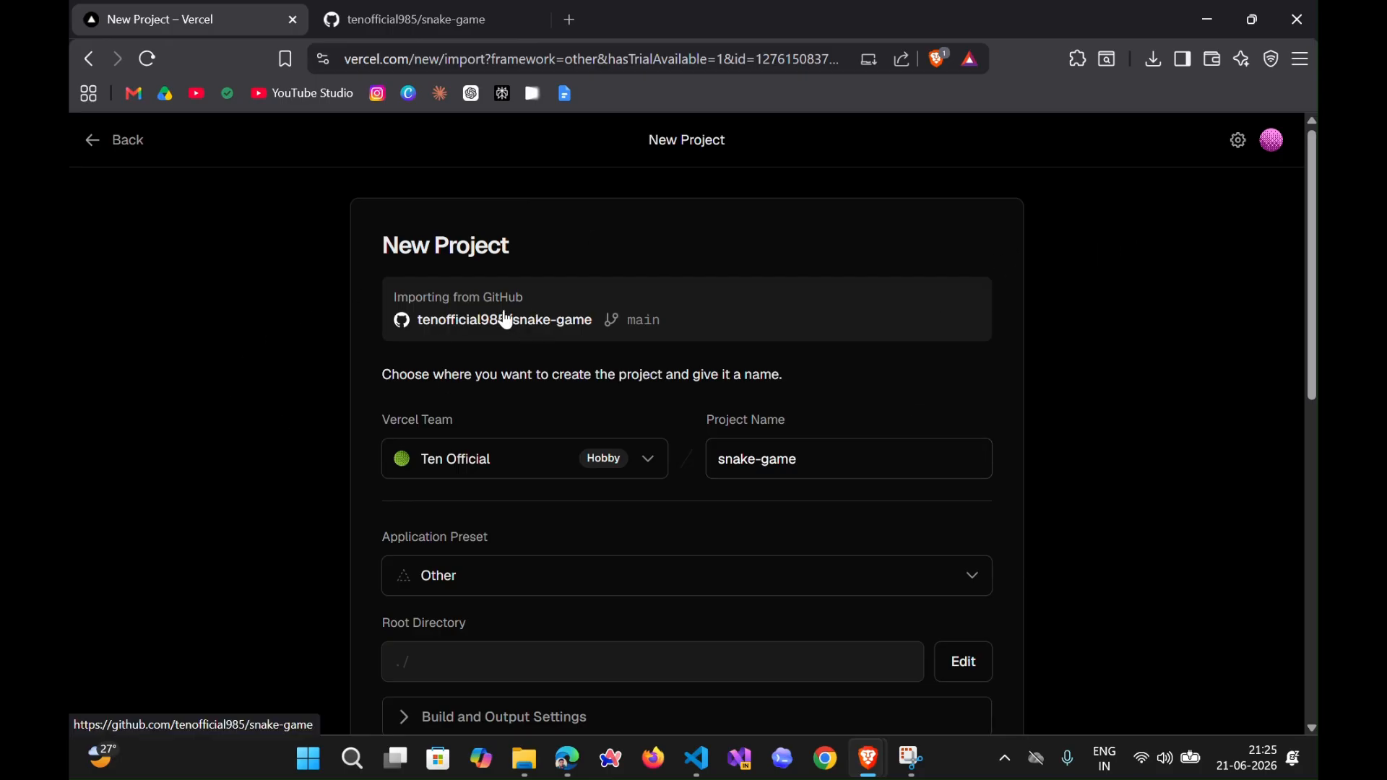
drag(377, 297, 627, 331)
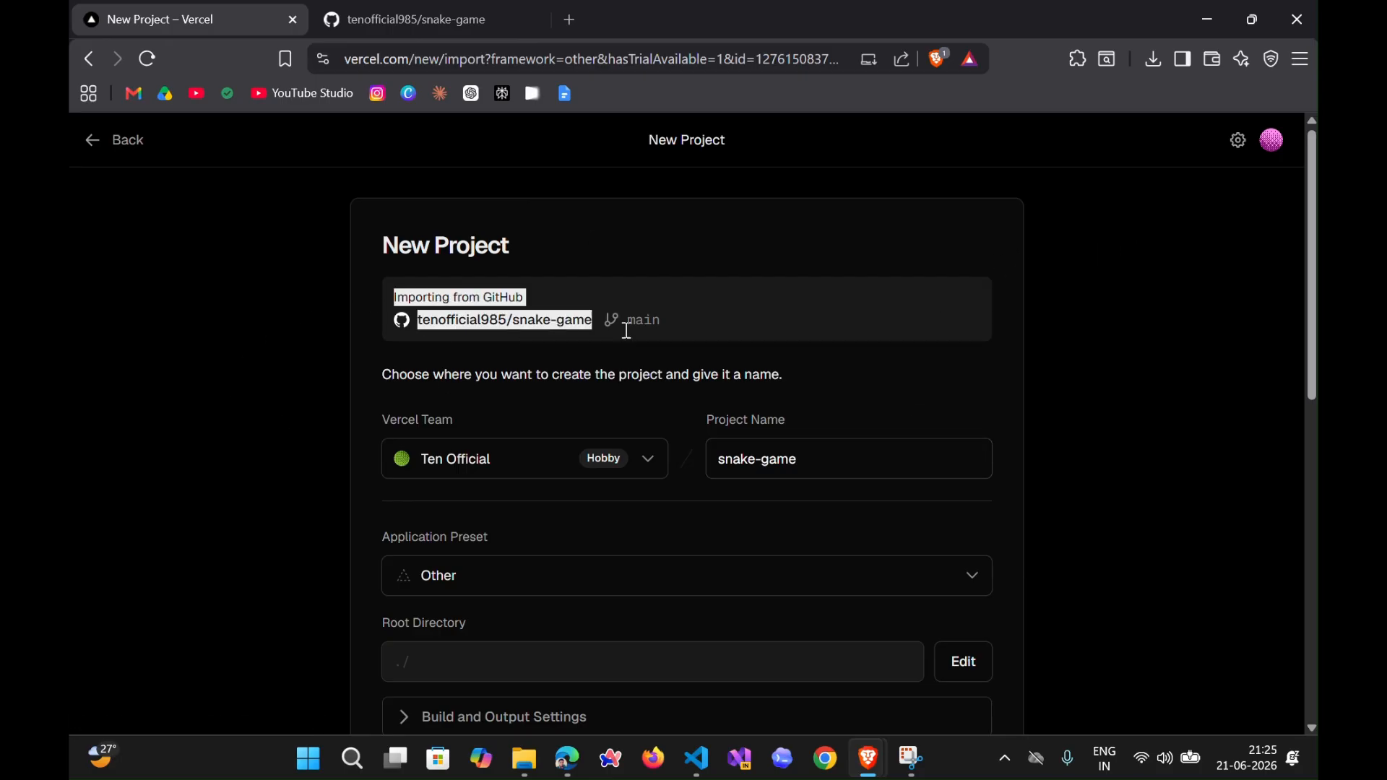
click(671, 326)
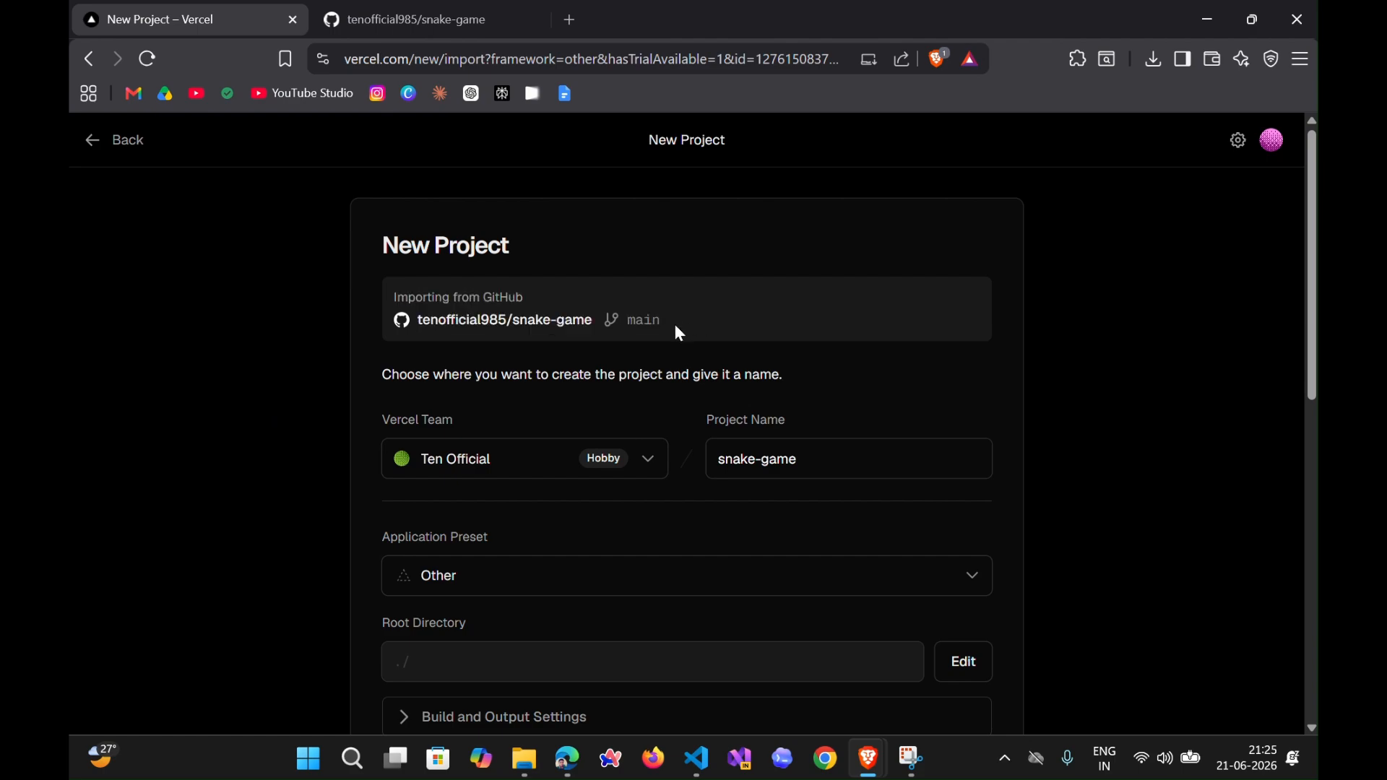
click(455, 460)
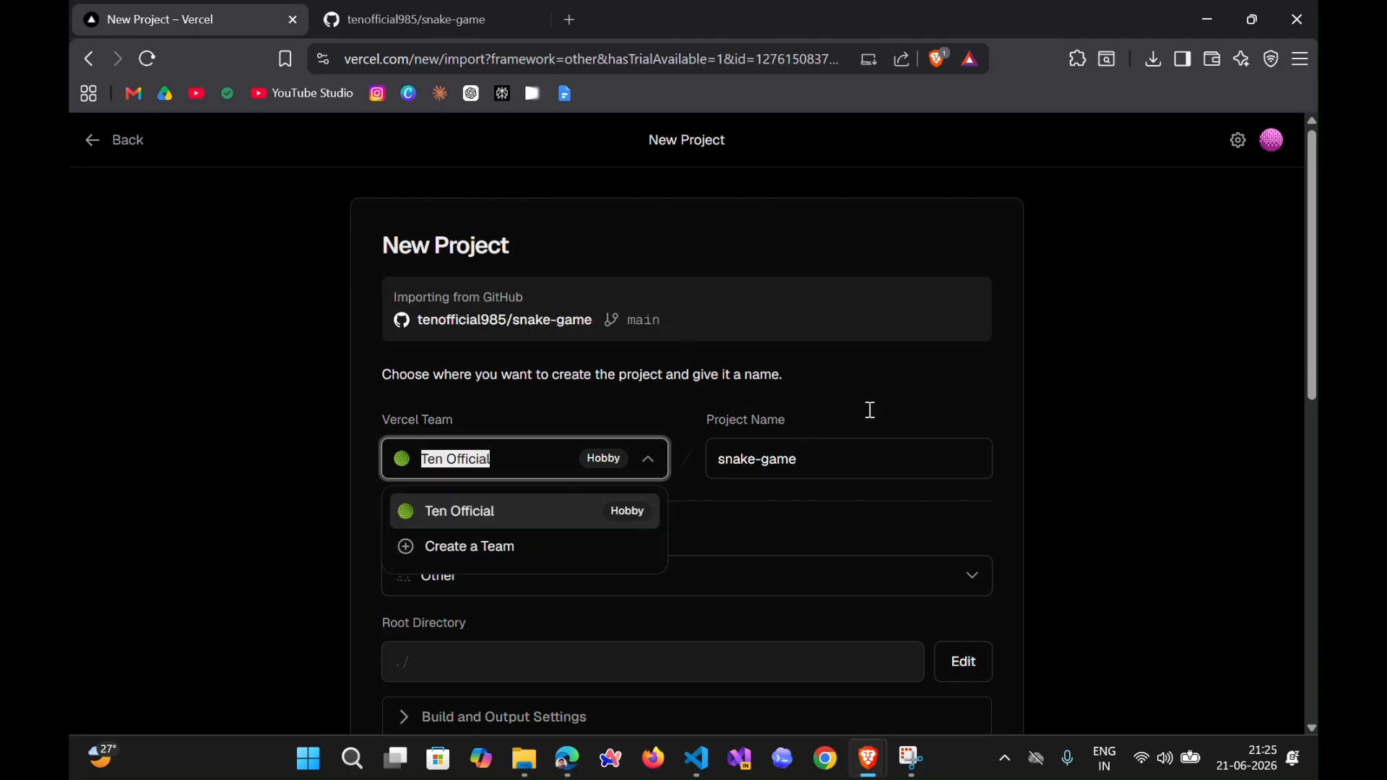
click(891, 402)
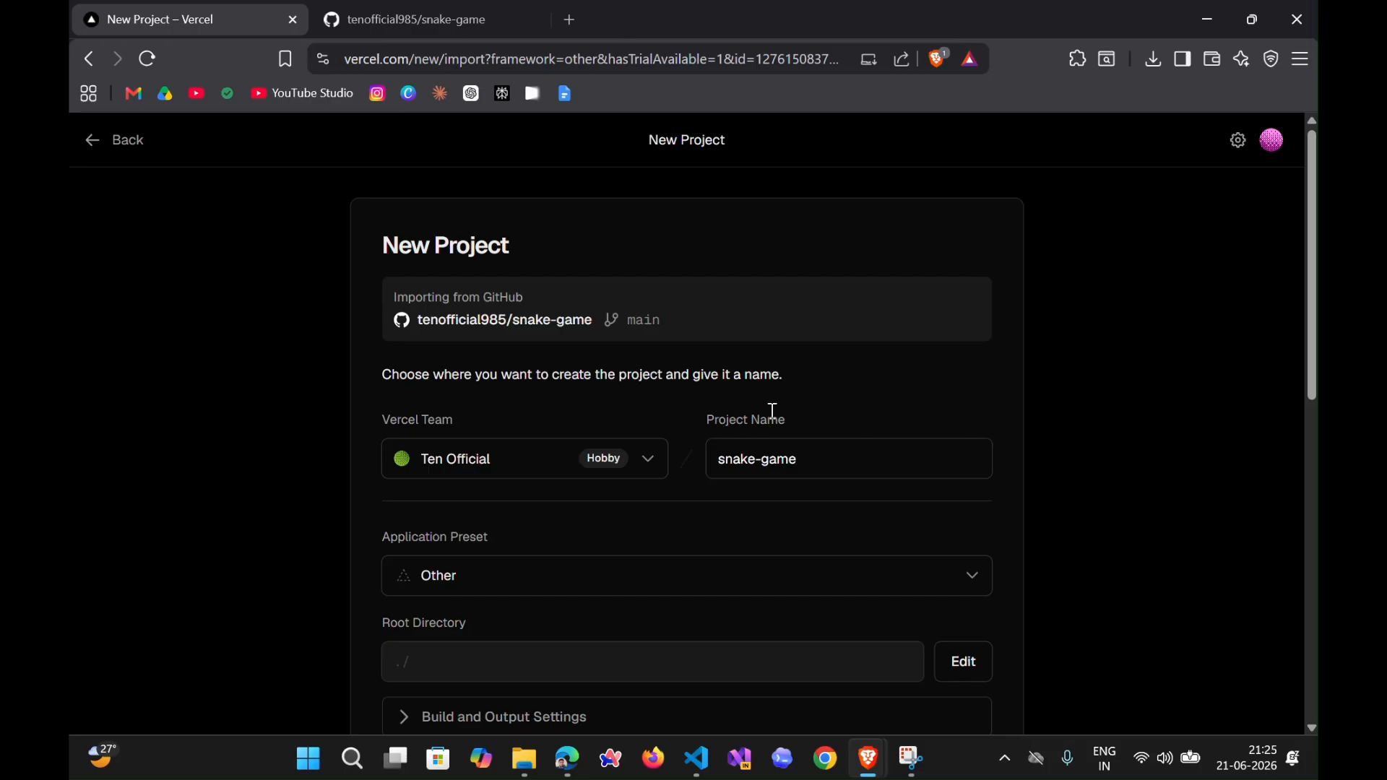
- Confirm snake-game (root) as the project's root directory
scroll(651, 512, down, 3)
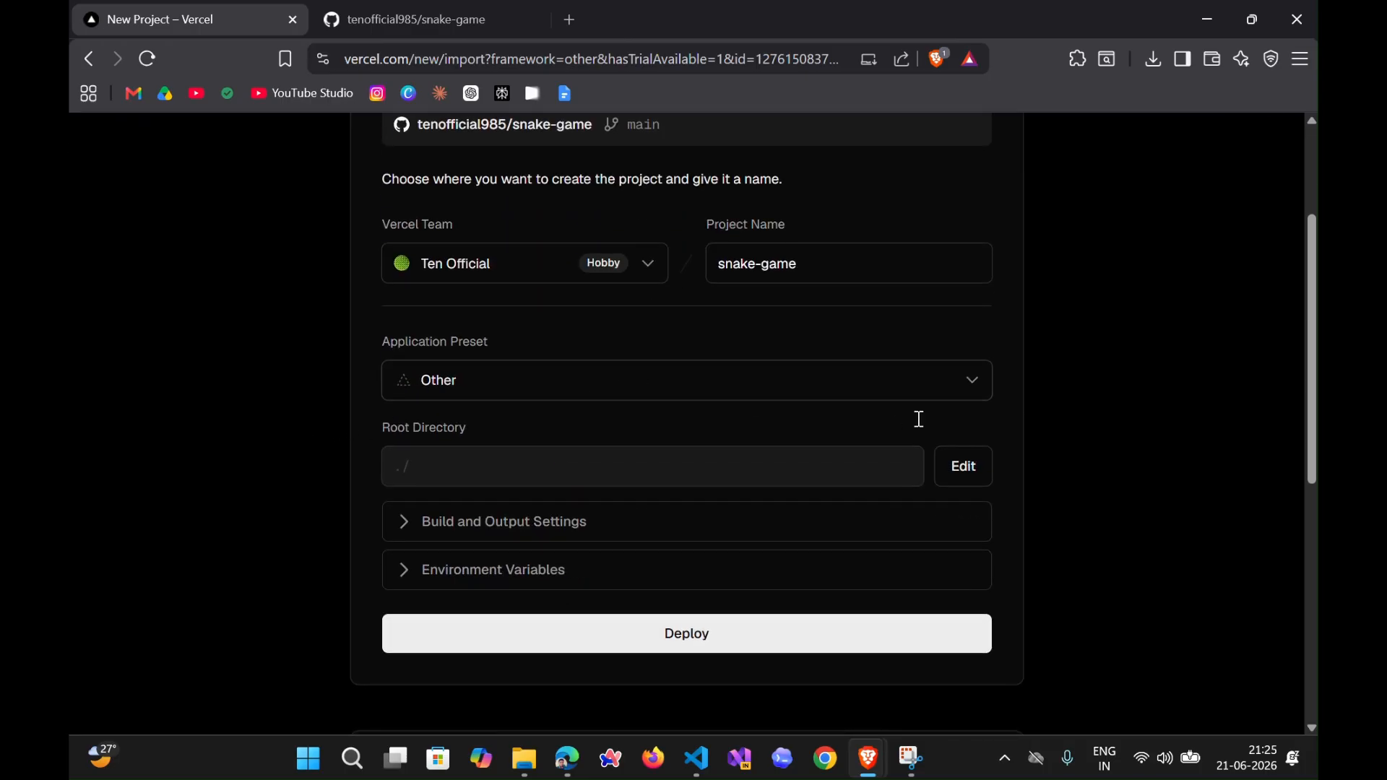
click(956, 466)
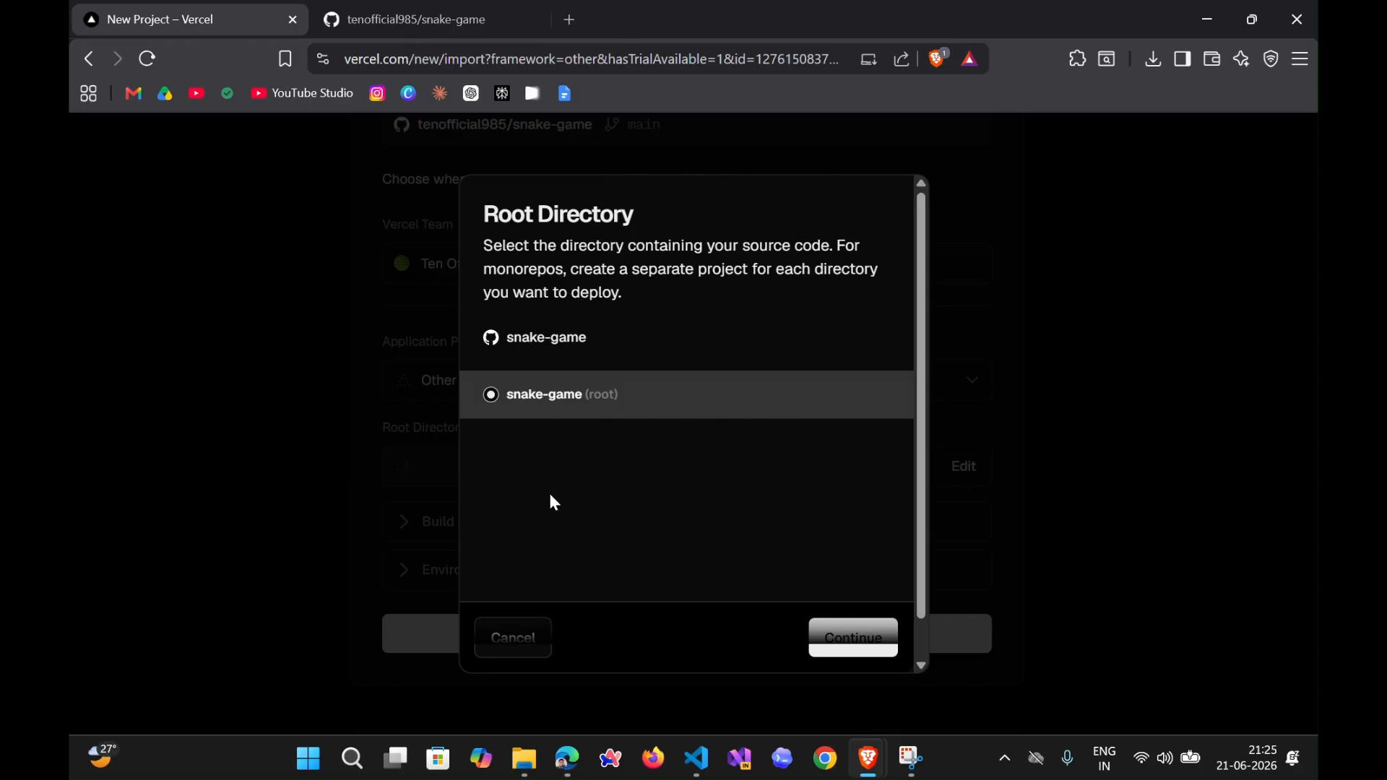
click(853, 639)
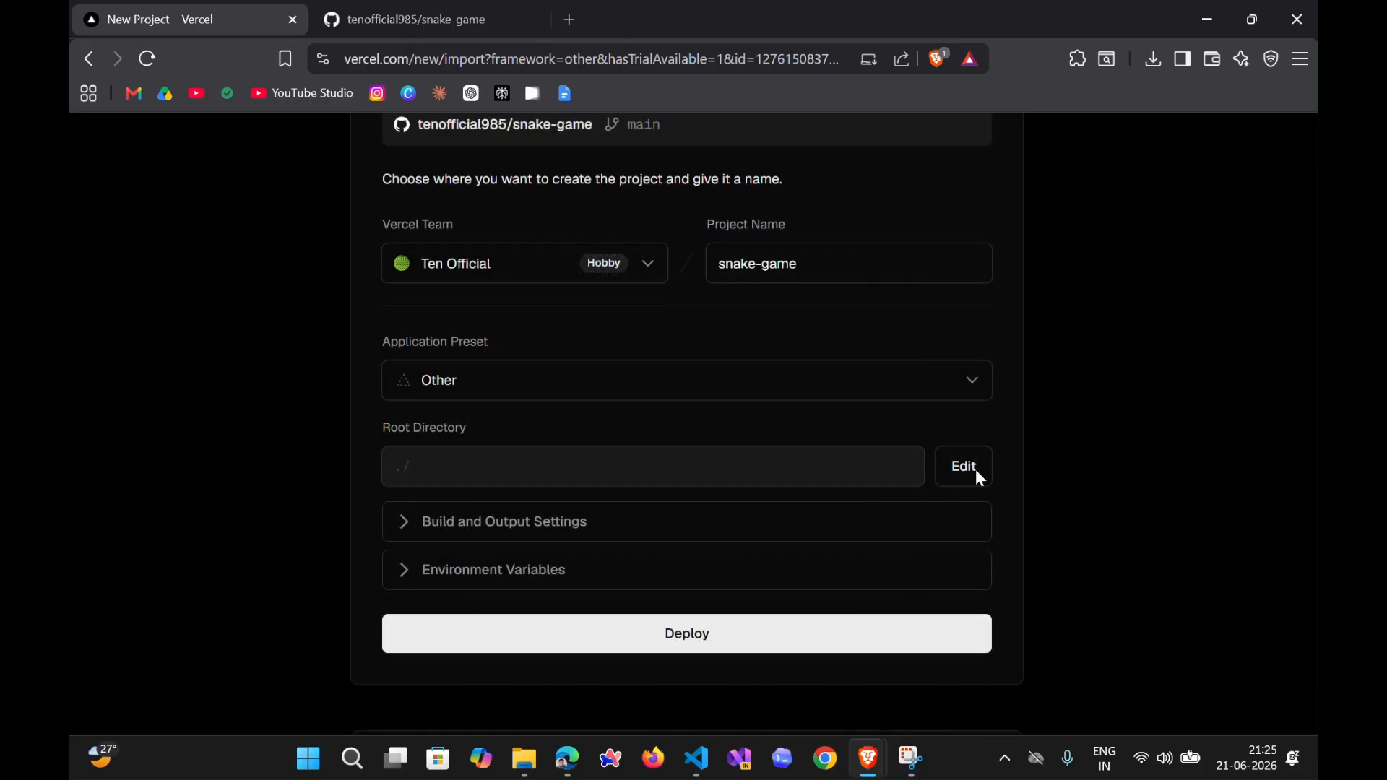
- Review the project's environment variables and its build and output settings without changing them
click(430, 571)
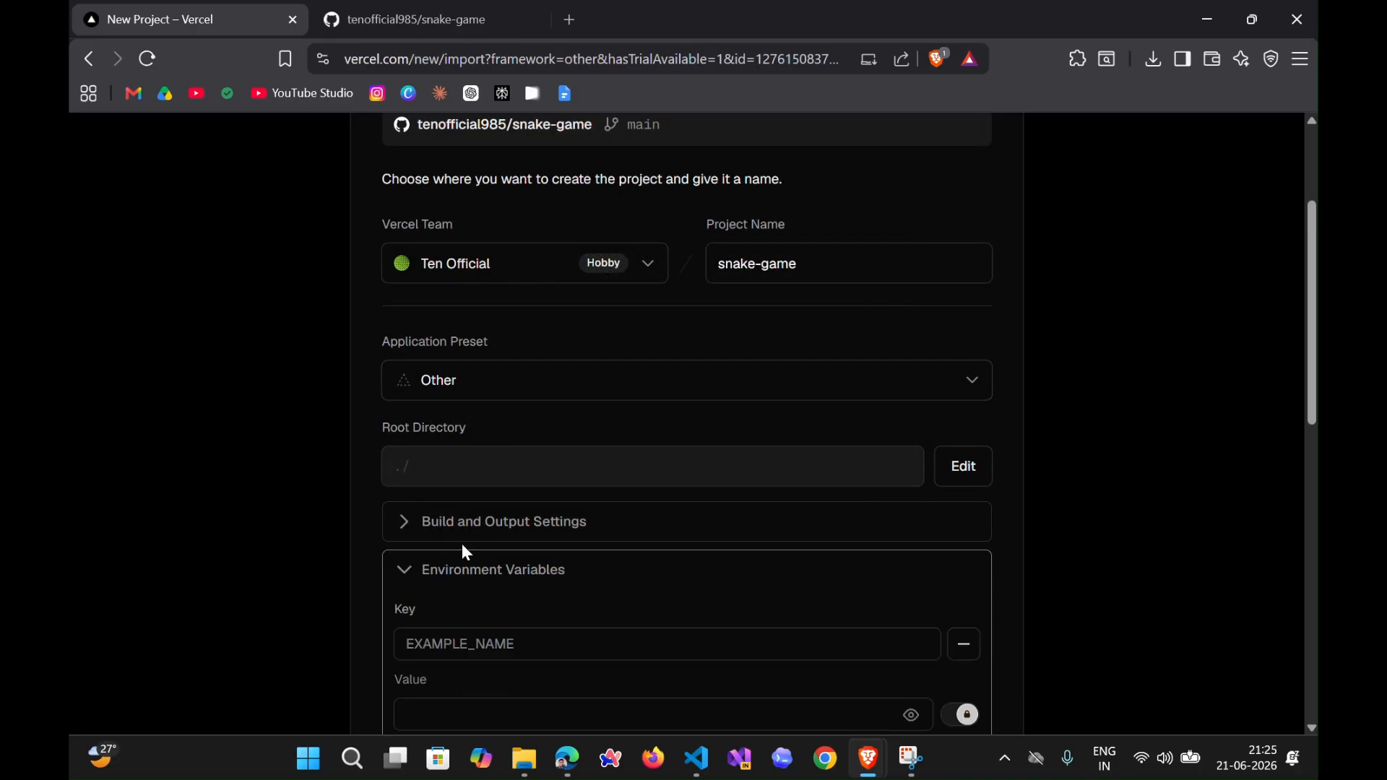
scroll(940, 305, down, 4)
scroll(694, 390, up, 2)
click(422, 383)
click(443, 334)
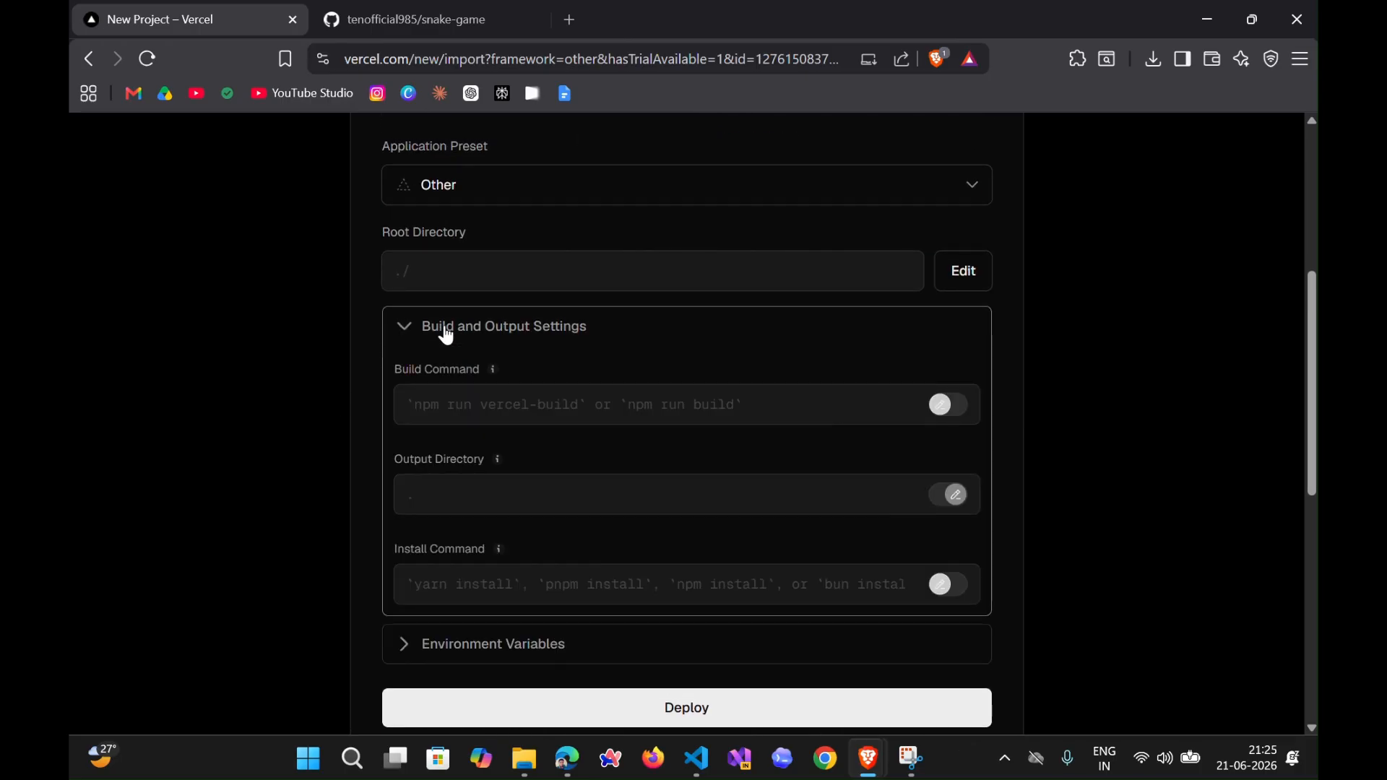
click(447, 337)
scroll(836, 397, up, 5)
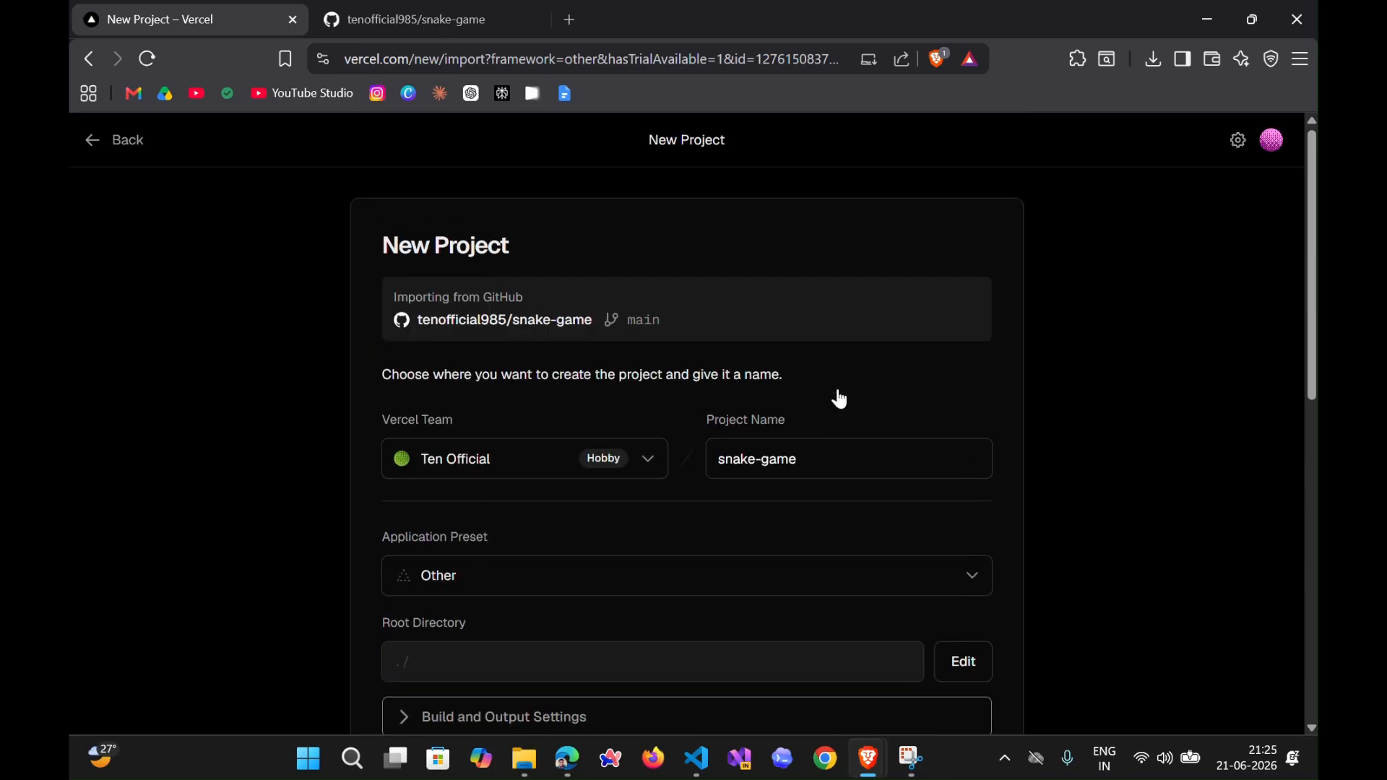
- Deploy the snake-game project with the Other application preset
scroll(640, 387, down, 2)
scroll(640, 386, down, 2)
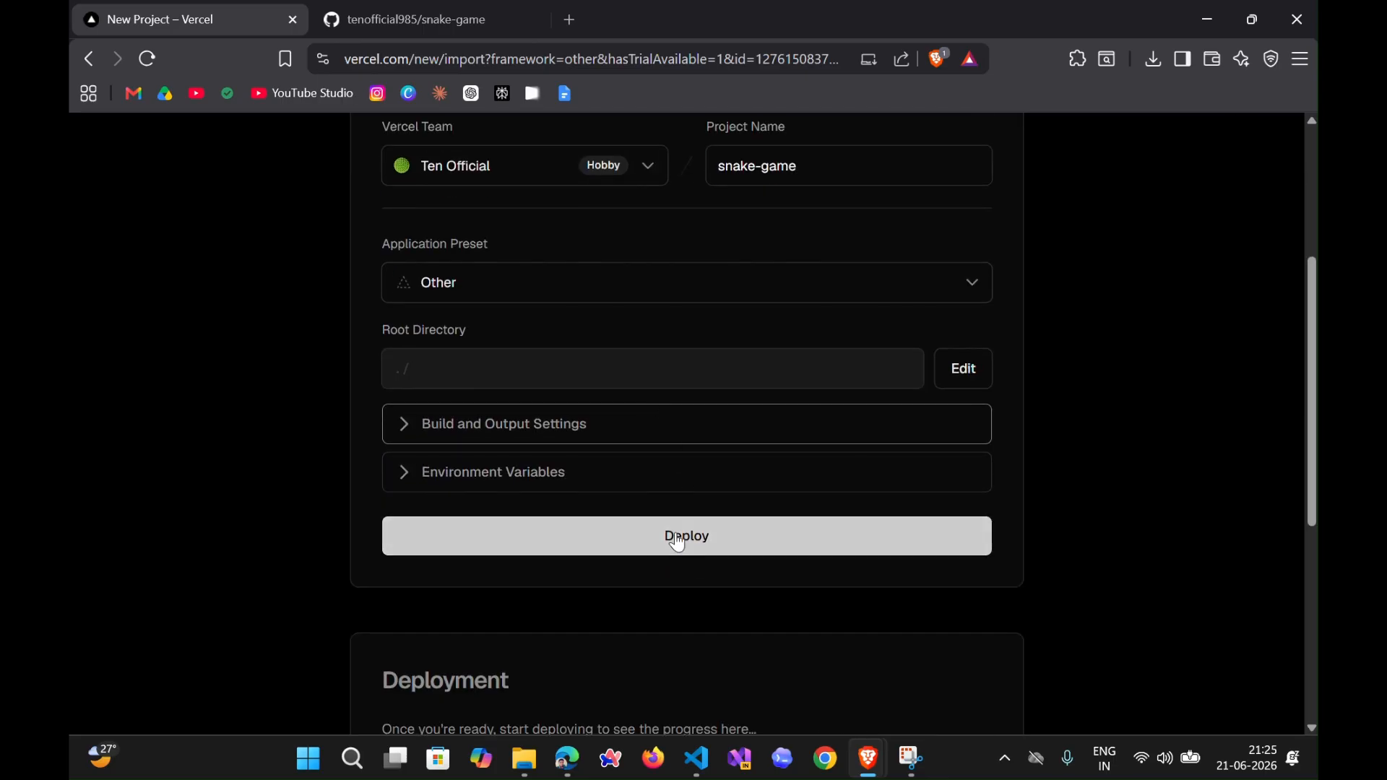
click(678, 543)
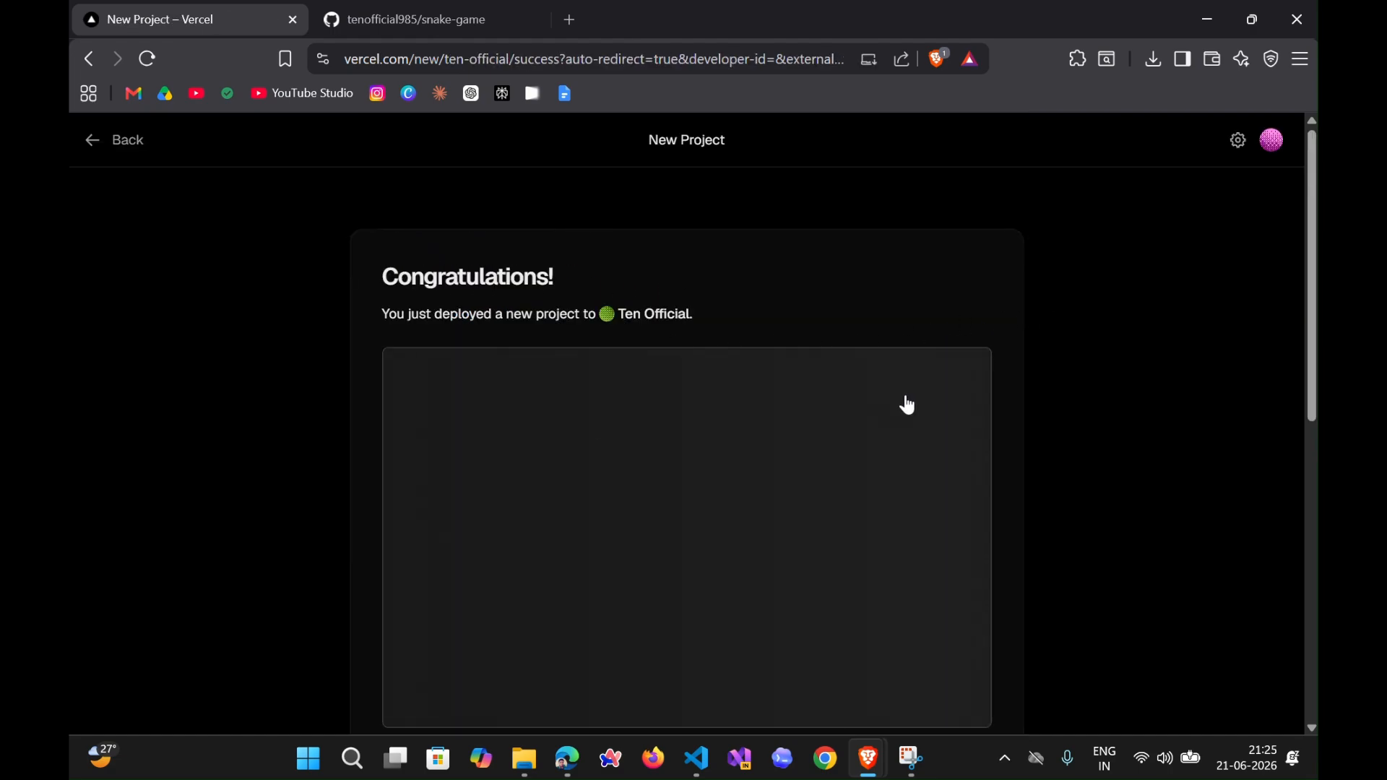
- Review the deployment's success page and preview, and continue to the project's dashboard
drag(383, 283, 709, 316)
click(710, 316)
scroll(743, 316, down, 4)
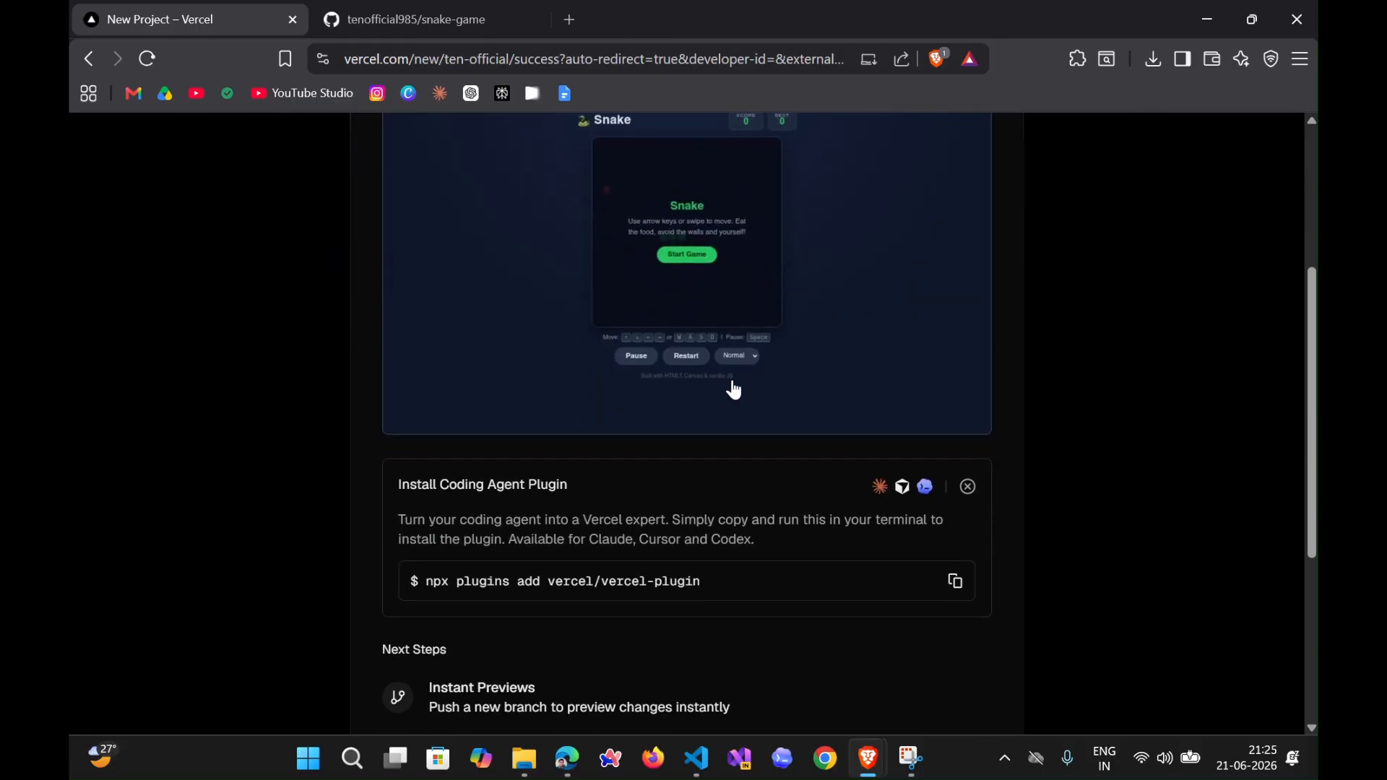
scroll(839, 381, down, 4)
click(654, 594)
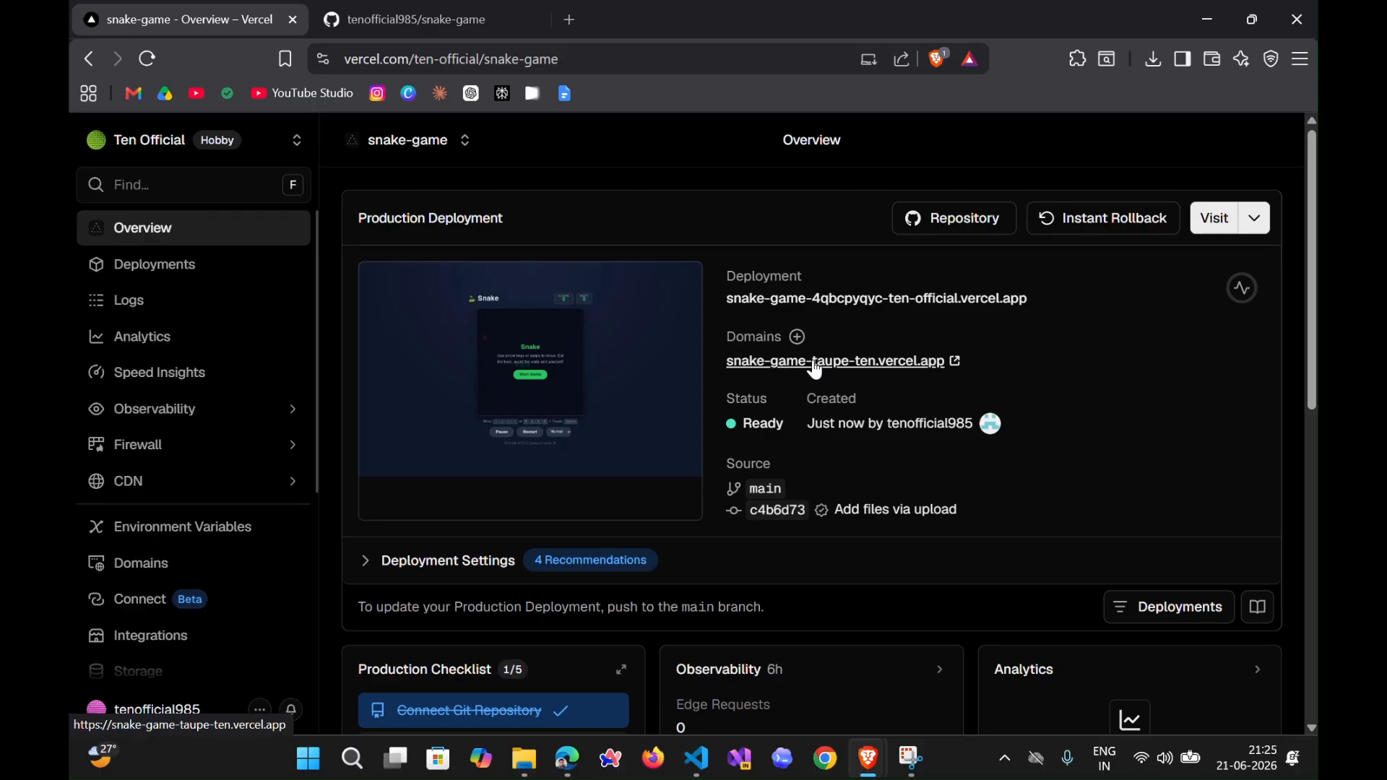
- Open the deployed site at snake-game-taupe-ten.vercel.app and check its web address
click(943, 370)
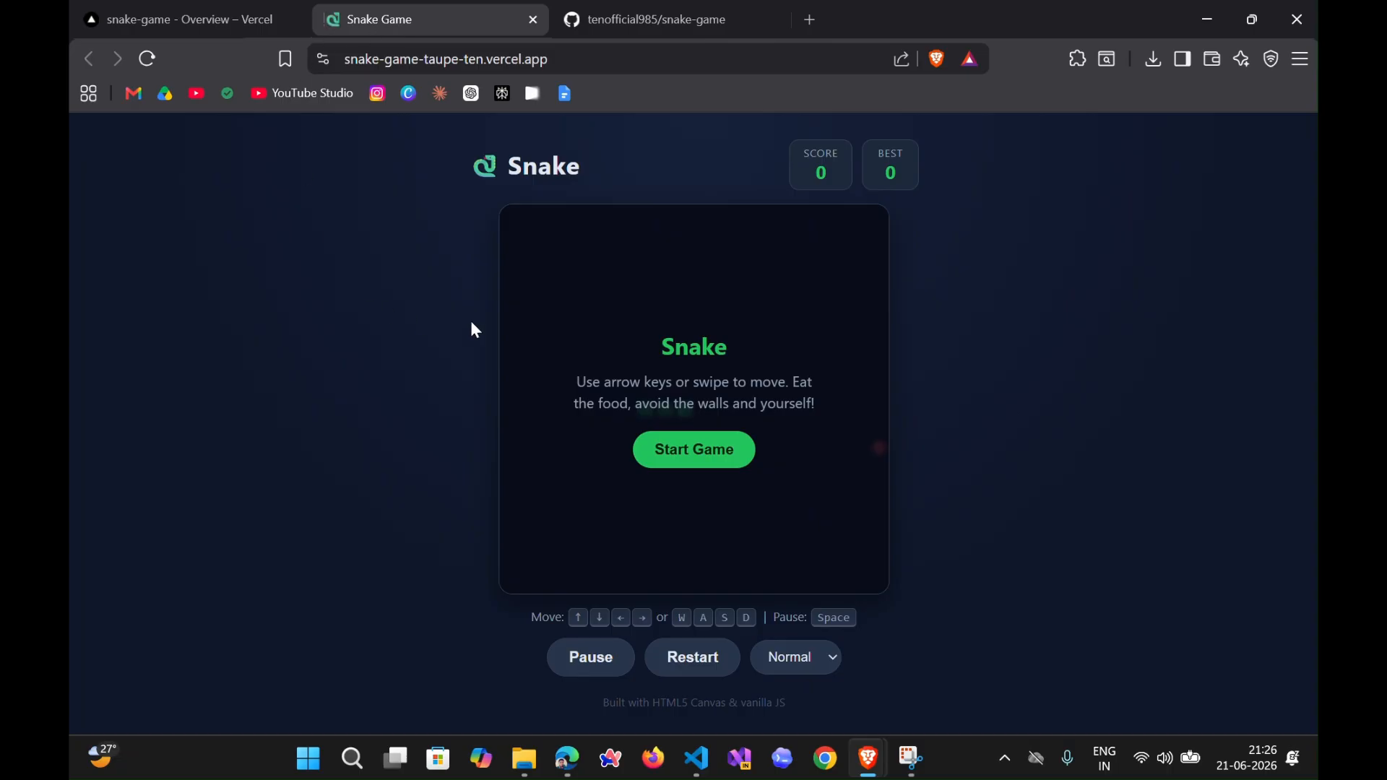
click(555, 65)
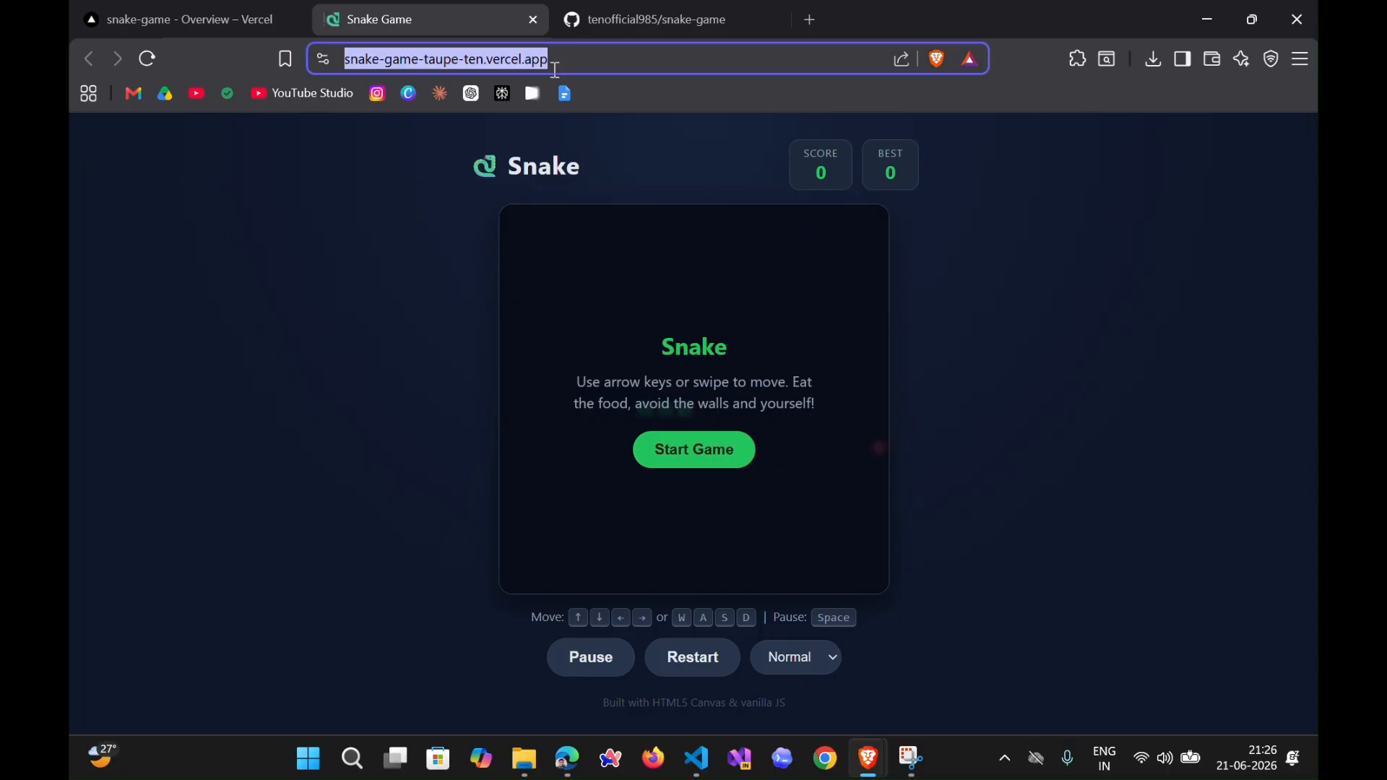
click(980, 316)
- Play several rounds of the deployed Snake game, steering in all four directions to test that it works
click(690, 454)
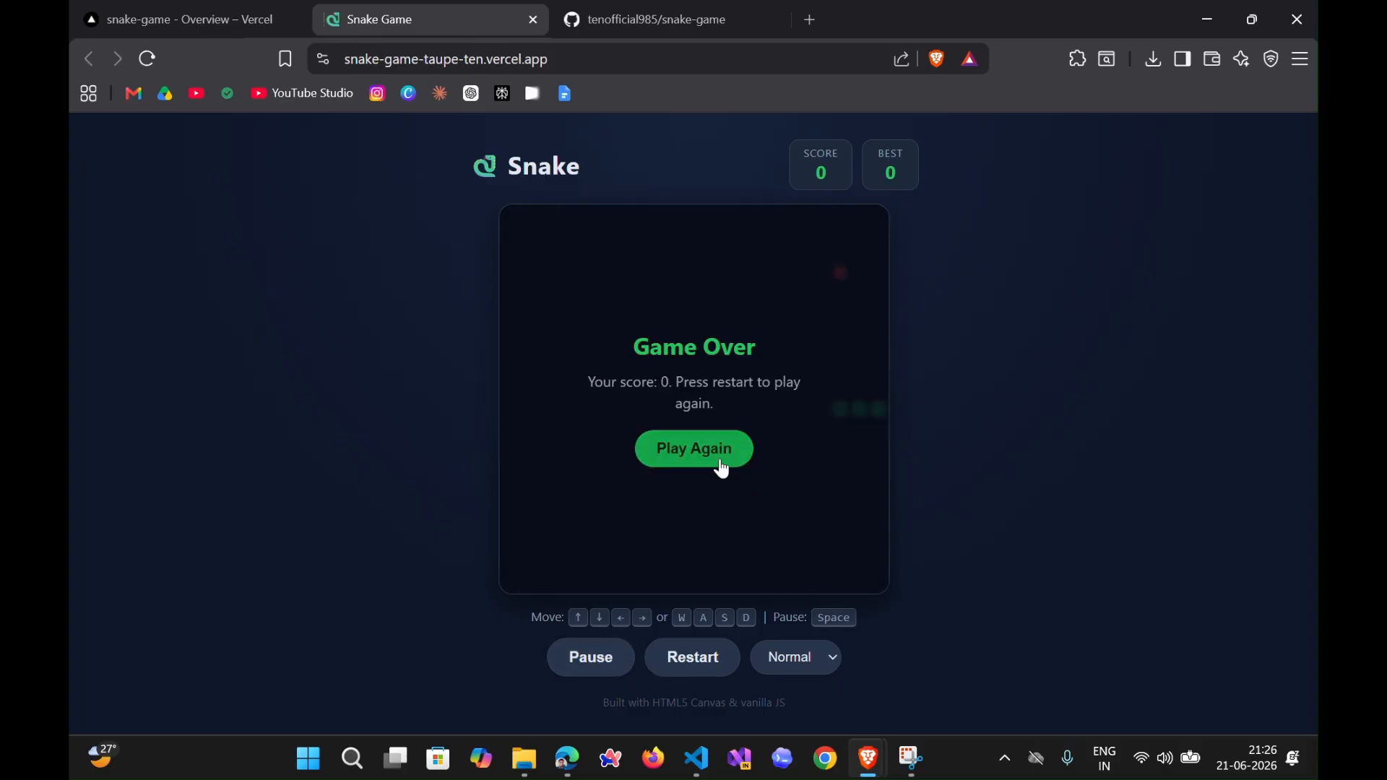
click(715, 461)
key(Down)
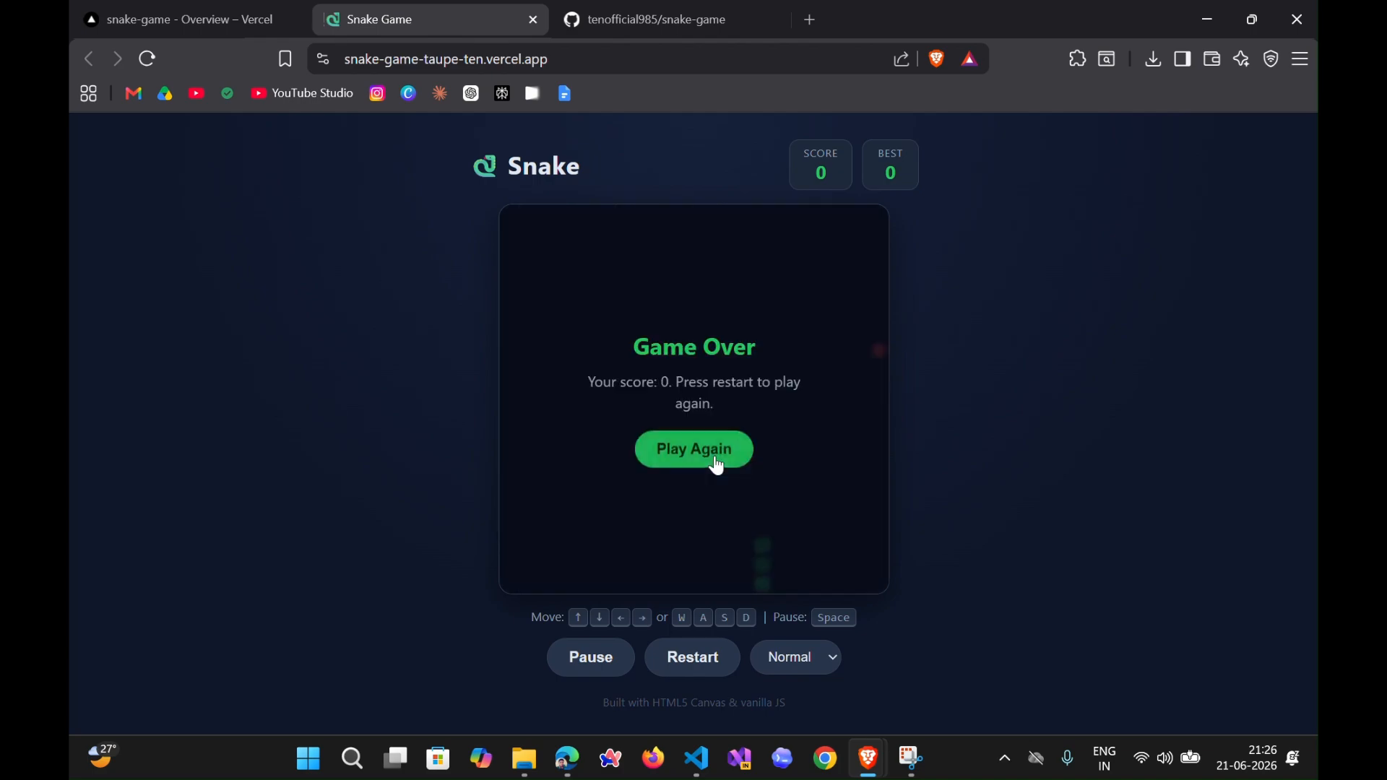
click(717, 460)
key(Up)
key(Left)
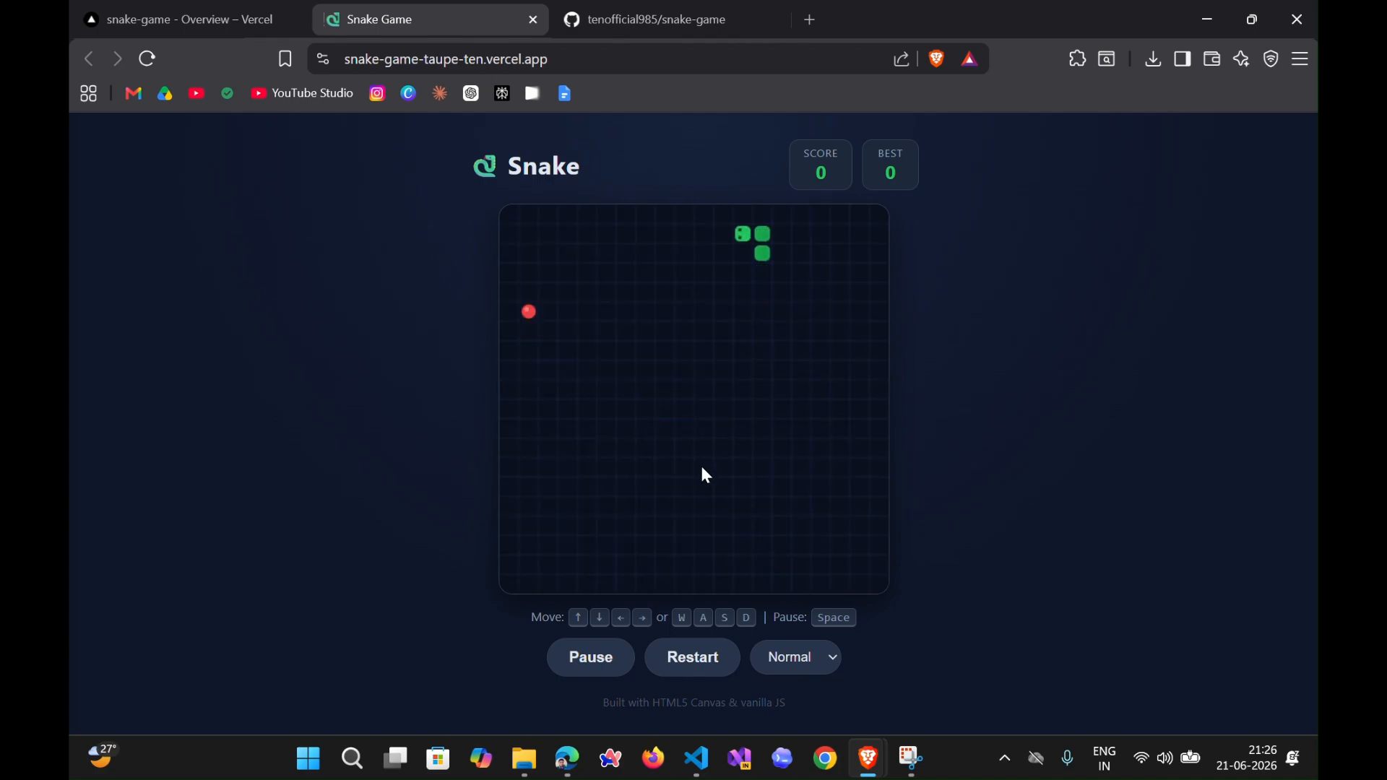
key(Down)
key(Right)
key(Up)
key(Left)
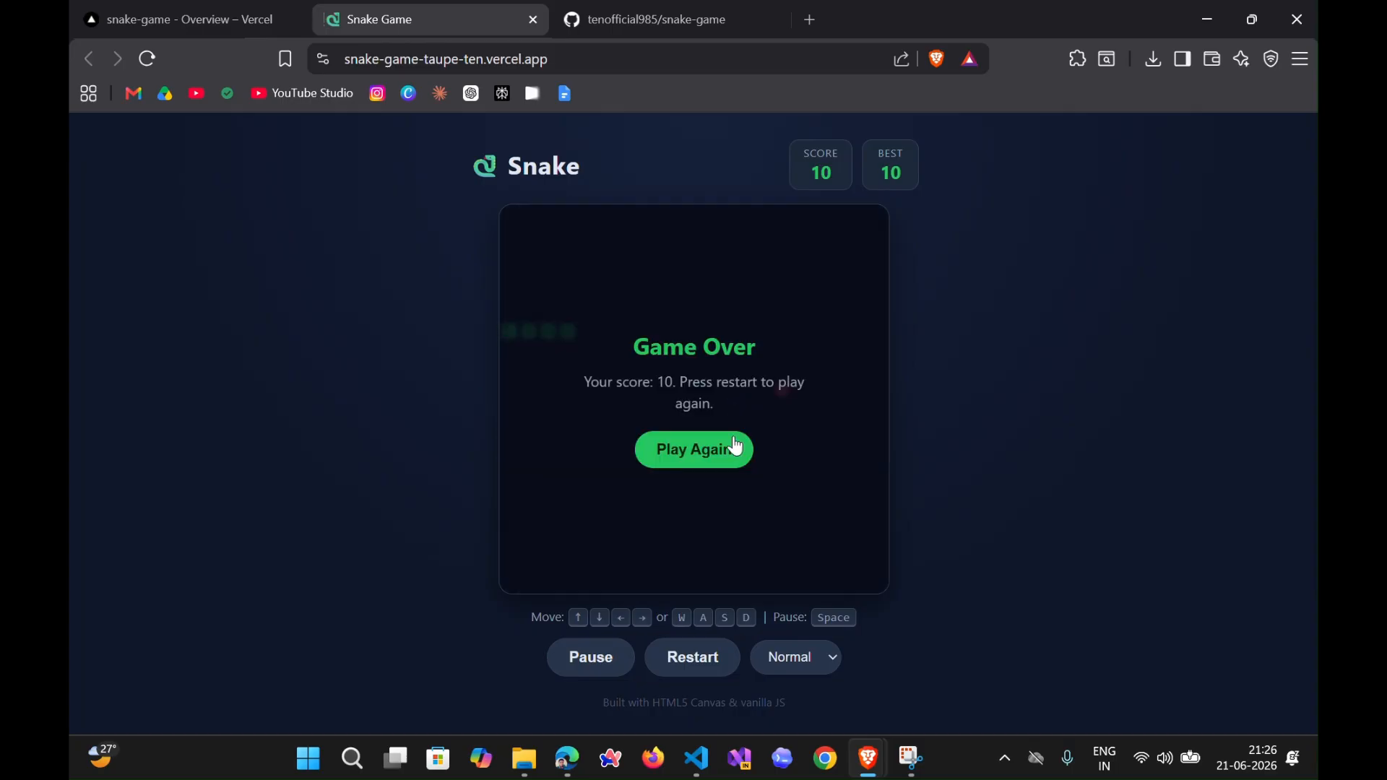
click(718, 456)
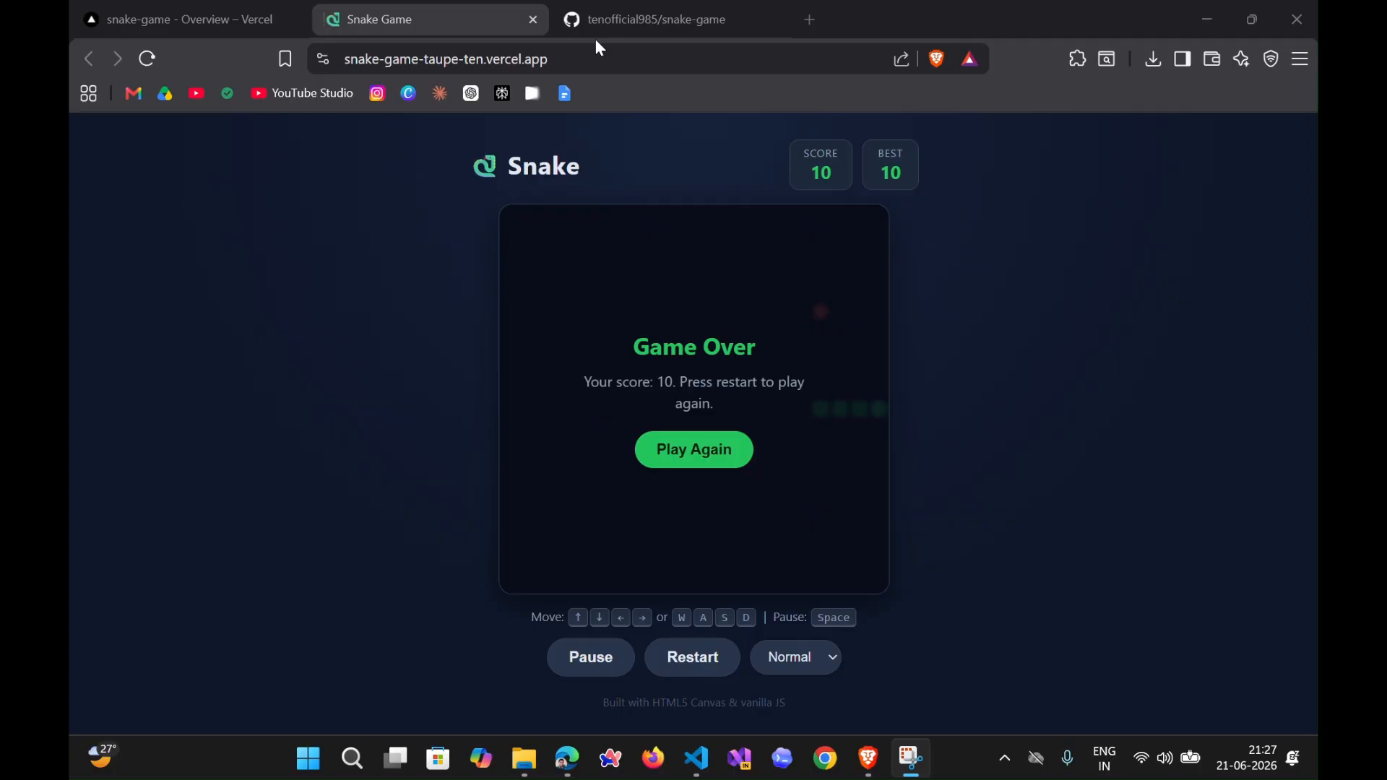